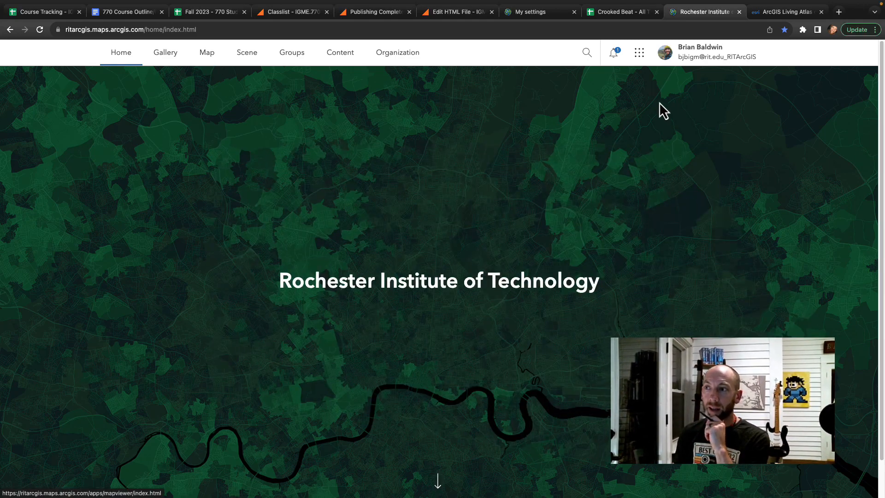
Switch to the ArcGIS Living Atlas and look through its tools in the Boundaries and People categories.
{"action": "left_click", "coordinate": [781, 18]}
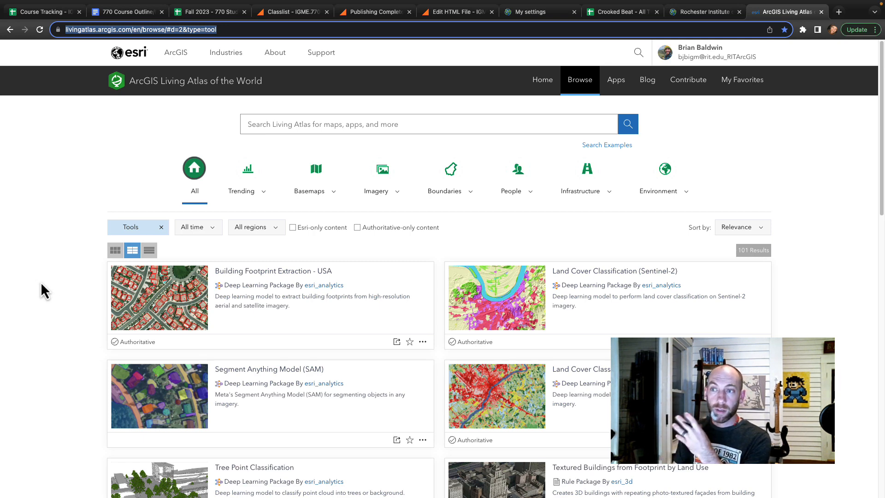
{"action": "scroll", "coordinate": [44, 292], "scroll_direction": "down", "scroll_amount": 3}
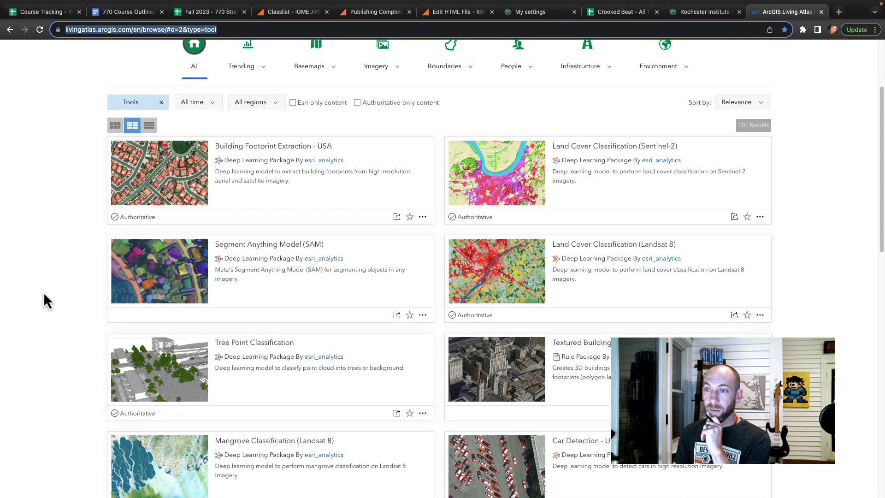
{"action": "scroll", "coordinate": [43, 292], "scroll_direction": "up", "scroll_amount": 3}
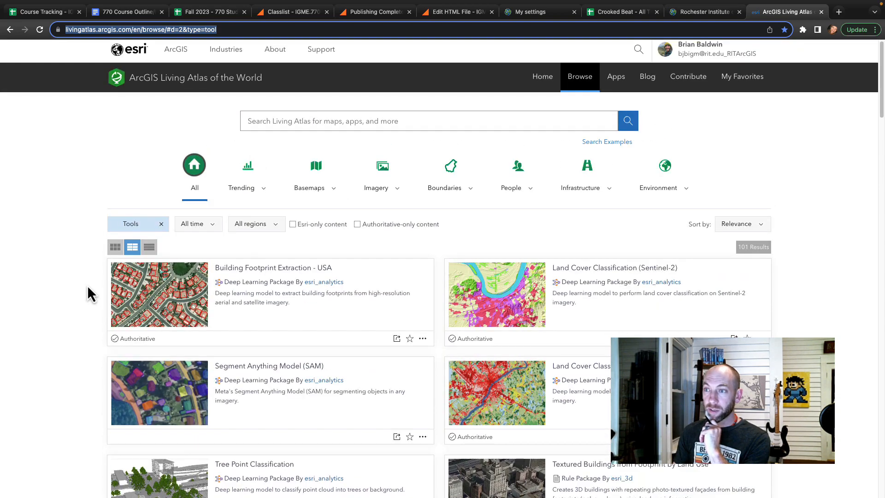
{"action": "left_click", "coordinate": [451, 166]}
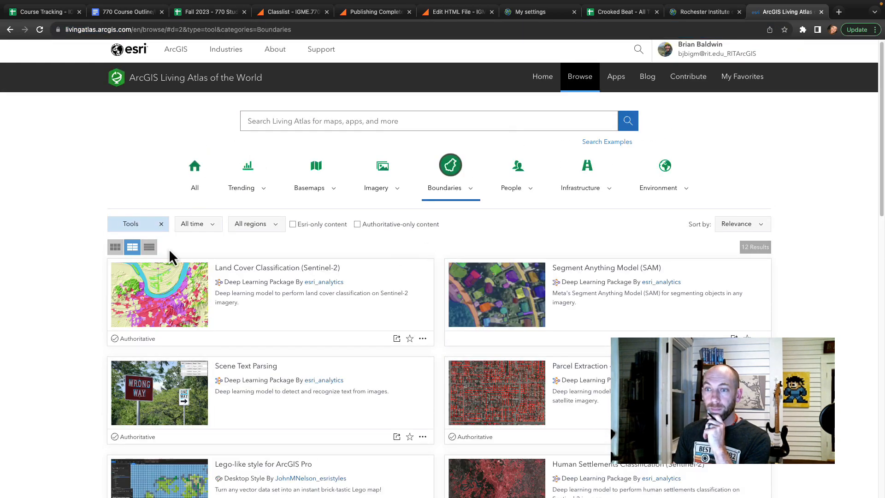
{"action": "scroll", "coordinate": [21, 309], "scroll_direction": "down", "scroll_amount": 3}
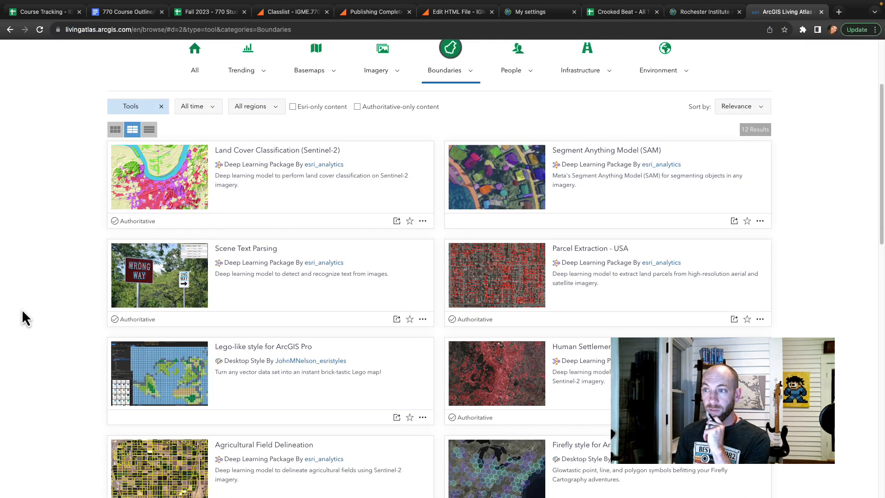
{"action": "scroll", "coordinate": [381, 173], "scroll_direction": "up", "scroll_amount": 1}
{"action": "left_click", "coordinate": [518, 74]}
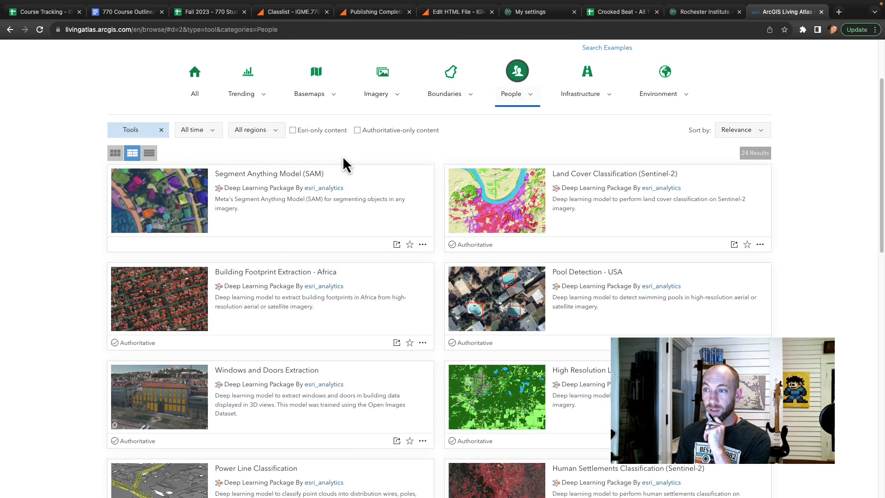
{"action": "scroll", "coordinate": [74, 312], "scroll_direction": "up", "scroll_amount": 3}
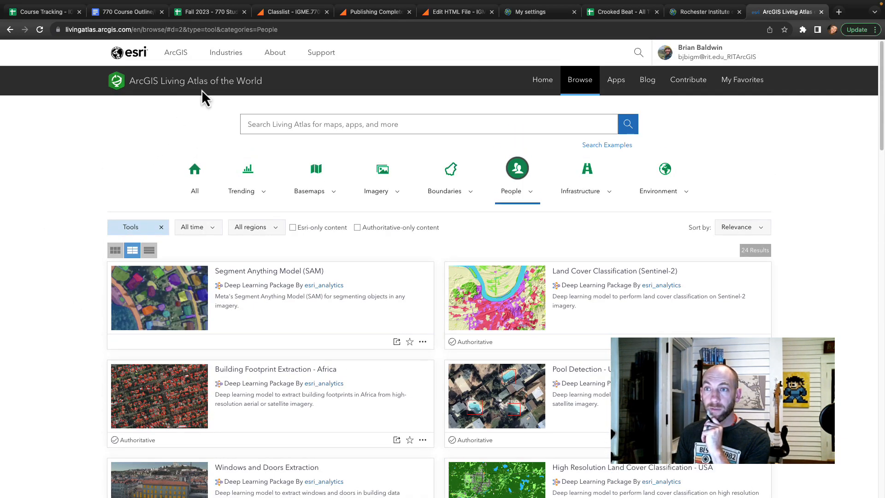
Remove the tool type and People category parameters from the browse address, keeping #d=2, and reload the listing.
{"action": "left_click", "coordinate": [205, 29]}
{"action": "left_click", "coordinate": [203, 30]}
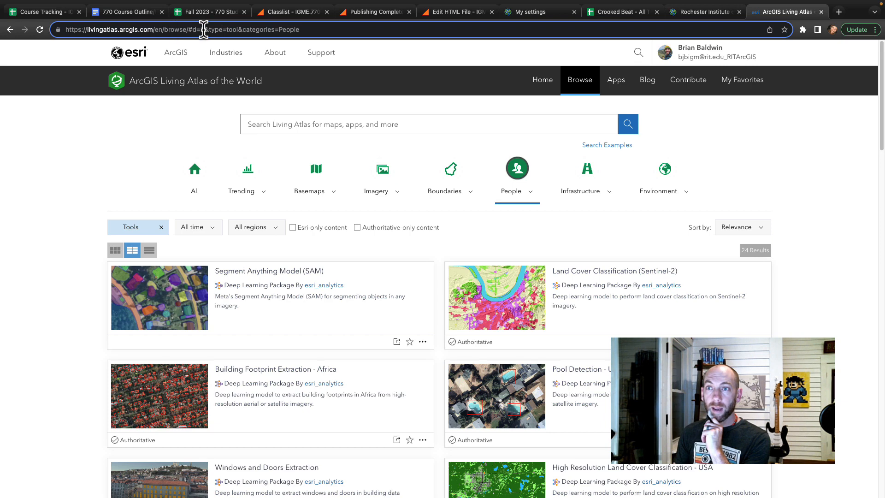
{"action": "left_click_drag", "start_coordinate": [188, 29], "coordinate": [432, 31]}
{"action": "key", "text": "BackSpace"}
{"action": "key", "text": "Return"}
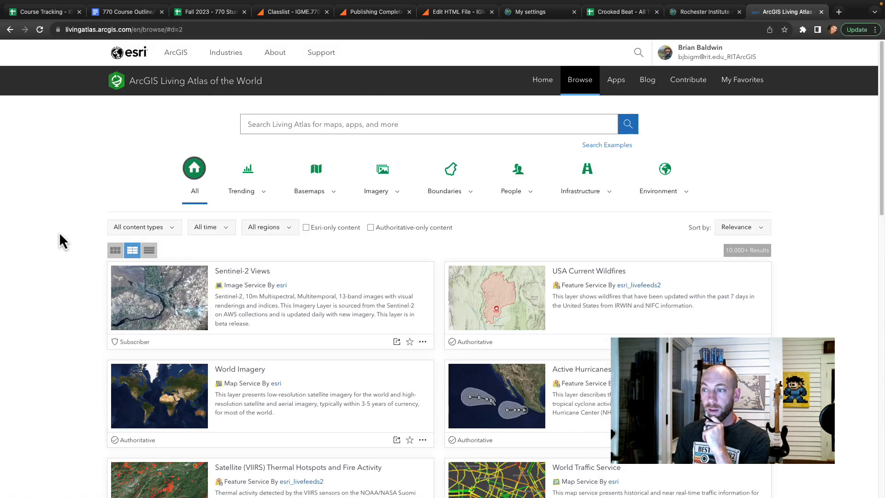
Look through the Living Atlas content of all types, first across all categories and then in the People category.
{"action": "scroll", "coordinate": [59, 231], "scroll_direction": "down", "scroll_amount": 3}
{"action": "scroll", "coordinate": [62, 250], "scroll_direction": "down", "scroll_amount": 5}
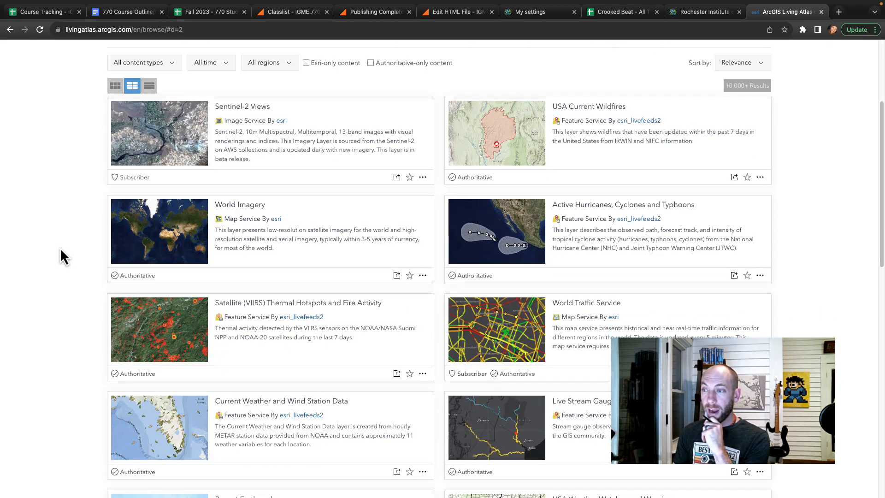
{"action": "scroll", "coordinate": [62, 256], "scroll_direction": "down", "scroll_amount": 2}
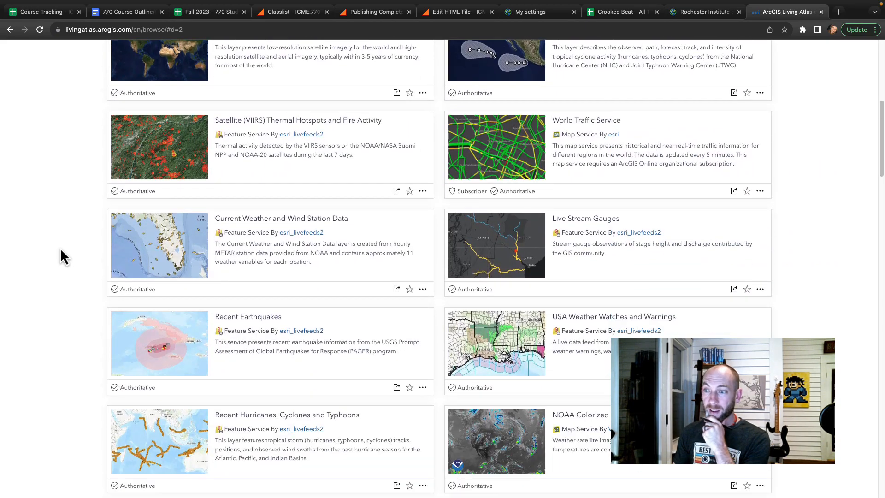
{"action": "scroll", "coordinate": [72, 361], "scroll_direction": "down", "scroll_amount": 1}
{"action": "scroll", "coordinate": [72, 361], "scroll_direction": "up", "scroll_amount": 10}
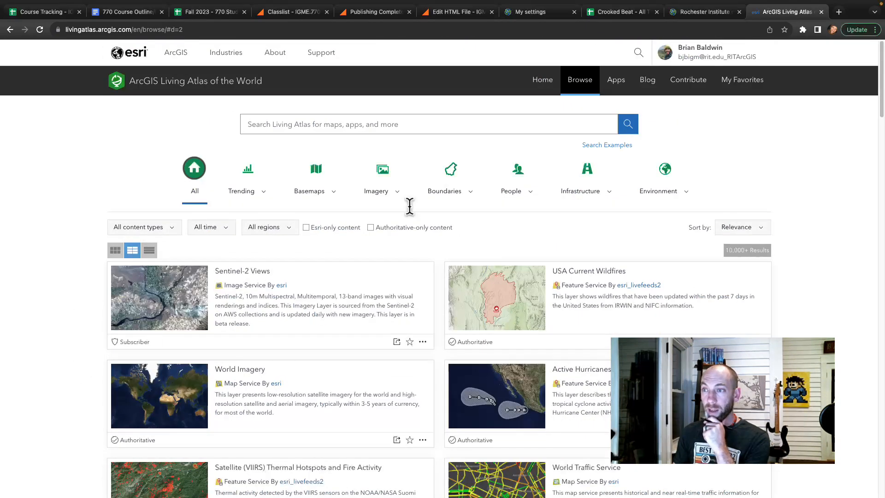
{"action": "left_click", "coordinate": [524, 177]}
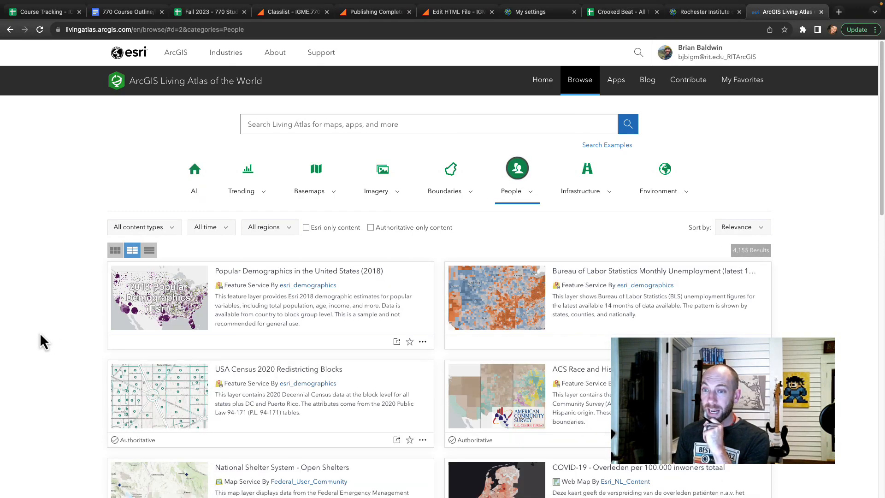
{"action": "scroll", "coordinate": [40, 342], "scroll_direction": "down", "scroll_amount": 5}
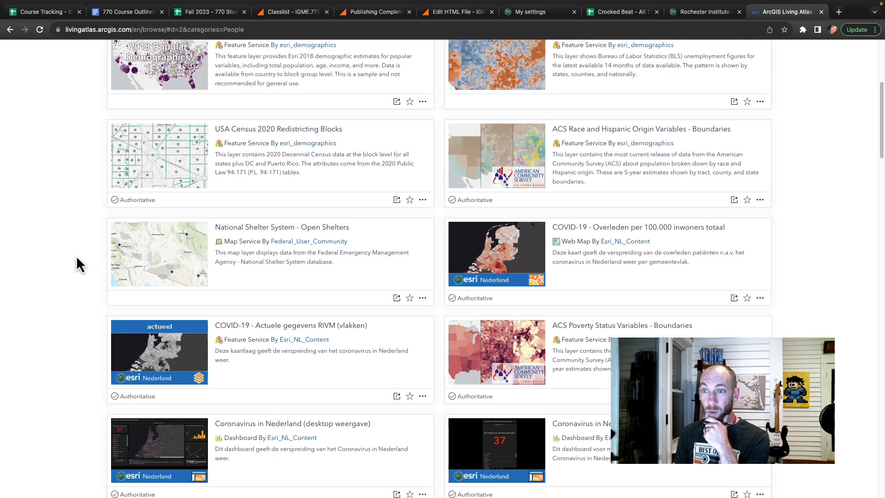
{"action": "scroll", "coordinate": [77, 259], "scroll_direction": "down", "scroll_amount": 4}
{"action": "scroll", "coordinate": [77, 256], "scroll_direction": "up", "scroll_amount": 9}
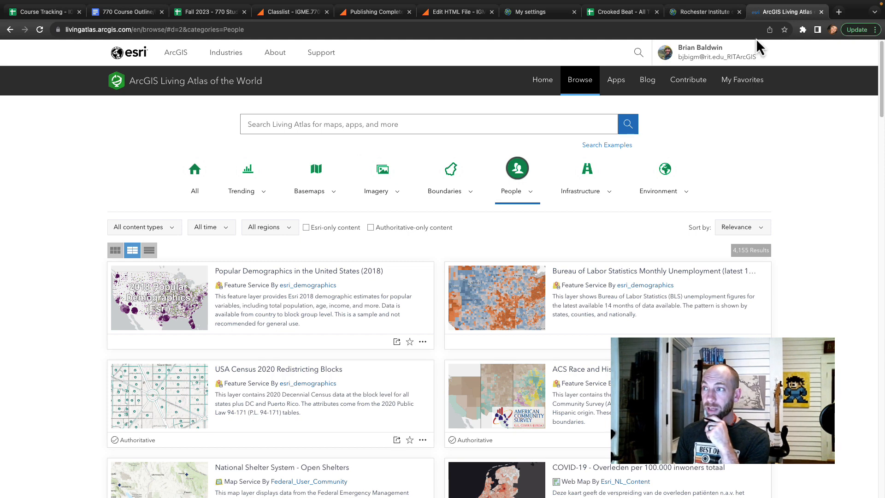
Return to the ArcGIS Online organization site, open a new map and set the add-layer source to Living Atlas.
{"action": "left_click", "coordinate": [698, 15]}
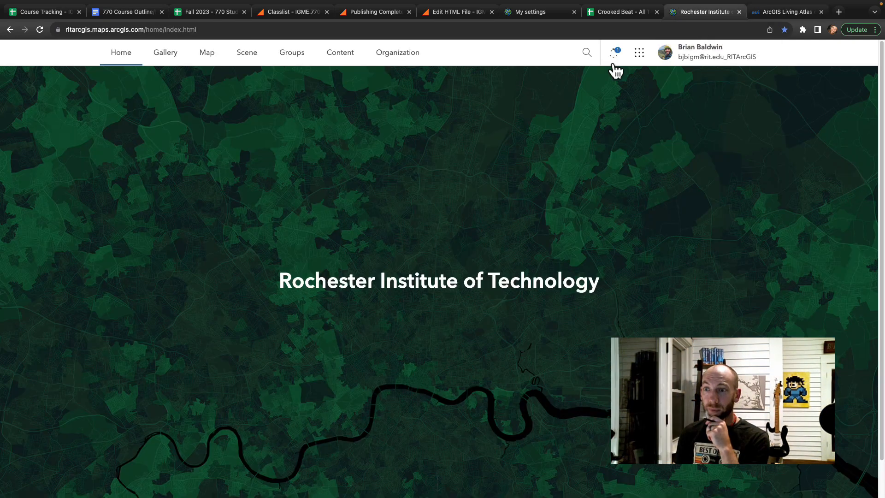
{"action": "left_click", "coordinate": [212, 61]}
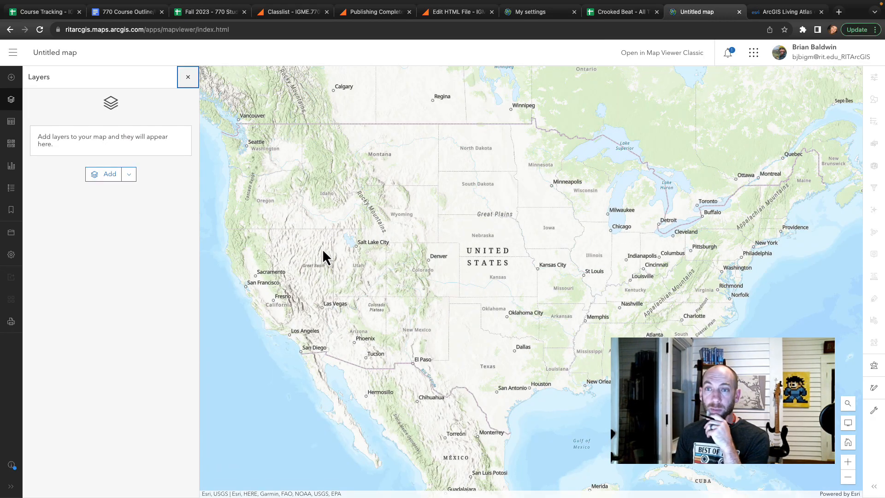
{"action": "left_click", "coordinate": [104, 178]}
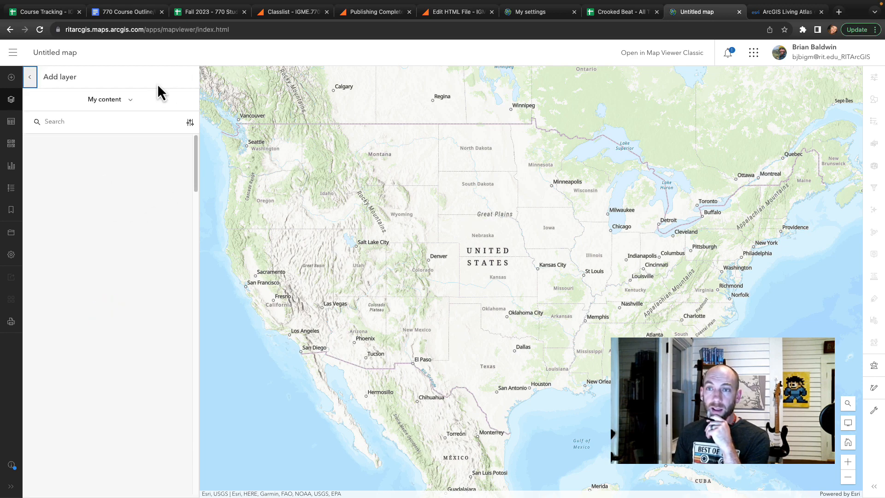
{"action": "left_click", "coordinate": [129, 100]}
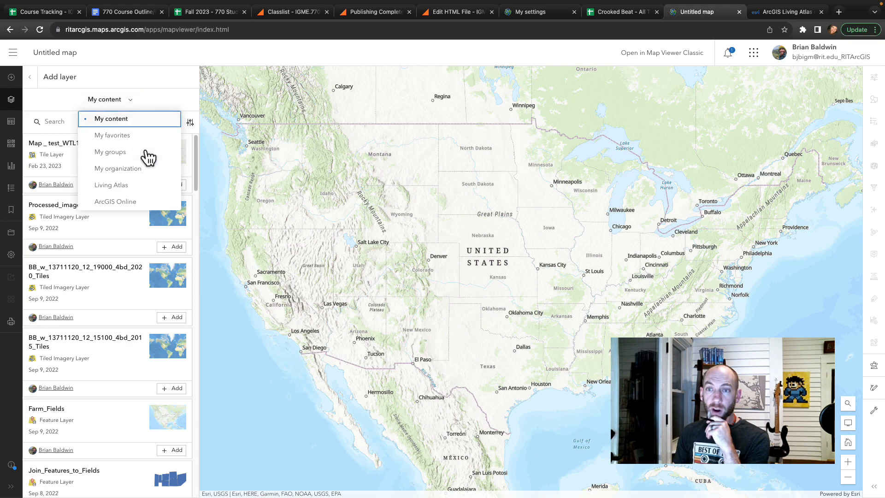
{"action": "left_click", "coordinate": [139, 189]}
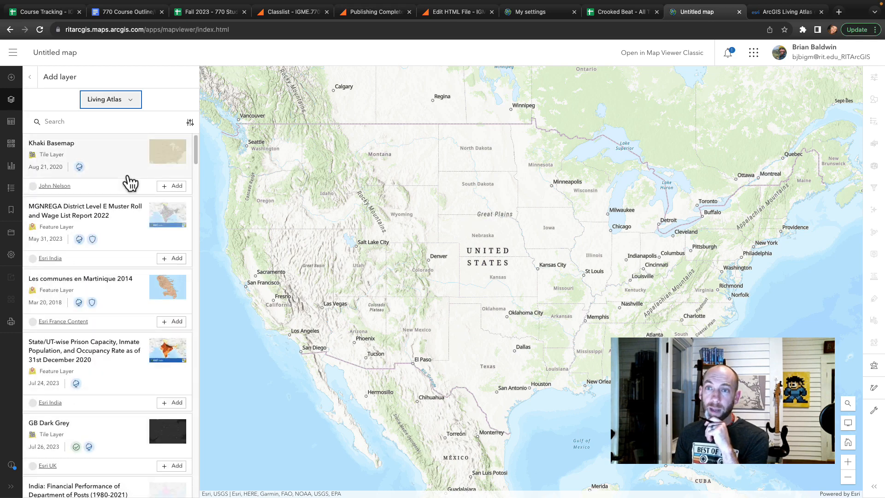
Search Living Atlas for "acs poverty" and add the ACS Poverty Status Variables - Centroids layer to the map.
{"action": "left_click", "coordinate": [94, 119]}
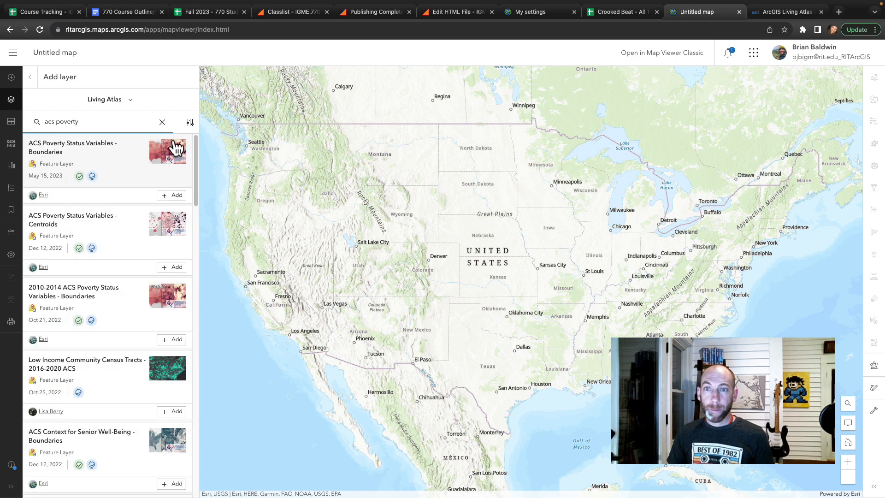
{"action": "left_click", "coordinate": [174, 268]}
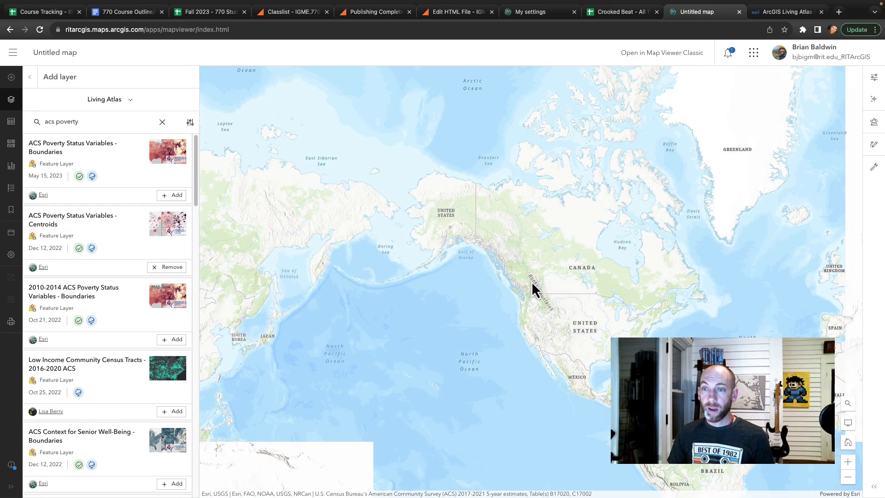
{"action": "left_click_drag", "start_coordinate": [680, 341], "coordinate": [624, 318]}
{"action": "scroll", "coordinate": [550, 322], "scroll_direction": "up", "scroll_amount": 2}
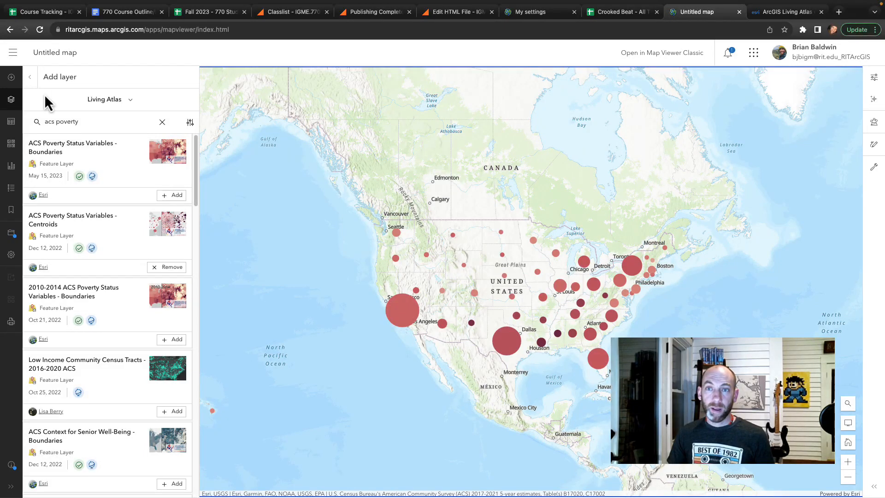
Start adding another layer to the map, with Living Atlas as the source, and search for "fema".
{"action": "left_click", "coordinate": [29, 77]}
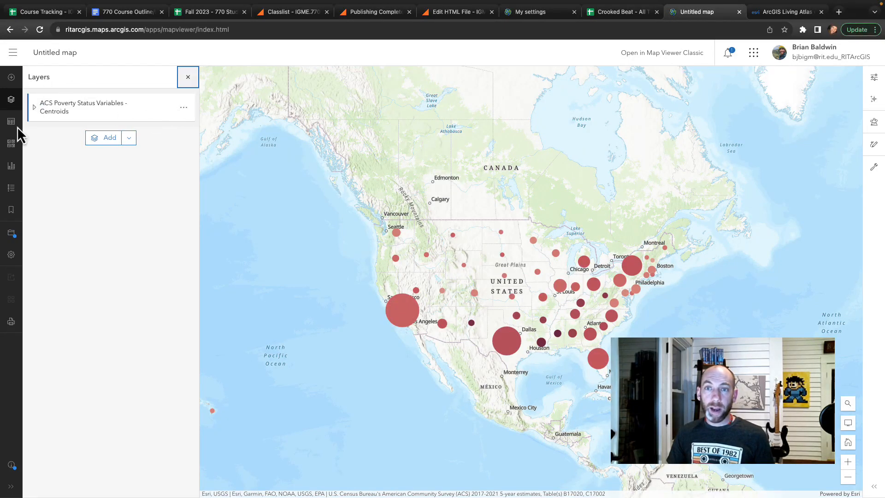
{"action": "left_click", "coordinate": [102, 147]}
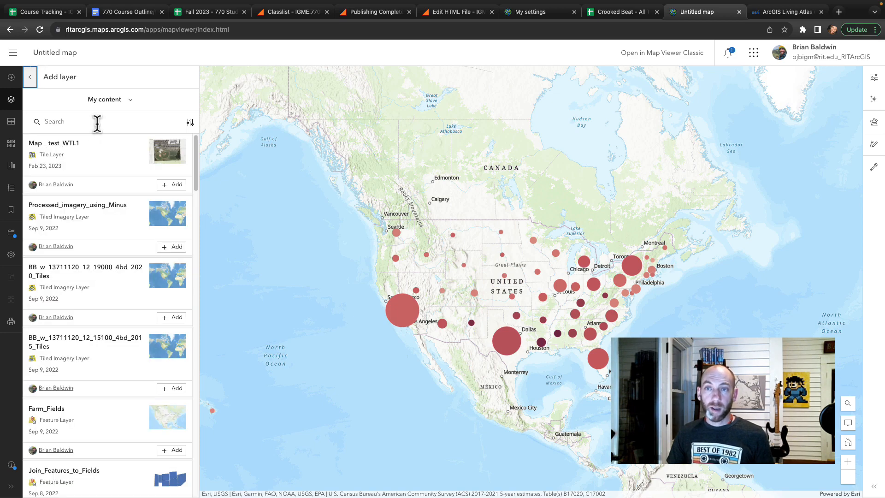
{"action": "left_click", "coordinate": [111, 109]}
{"action": "left_click", "coordinate": [113, 188]}
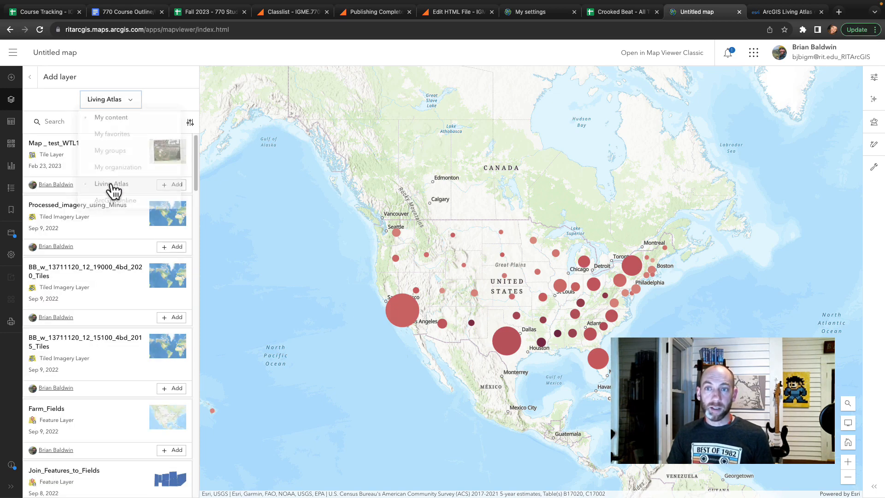
{"action": "left_click", "coordinate": [81, 120]}
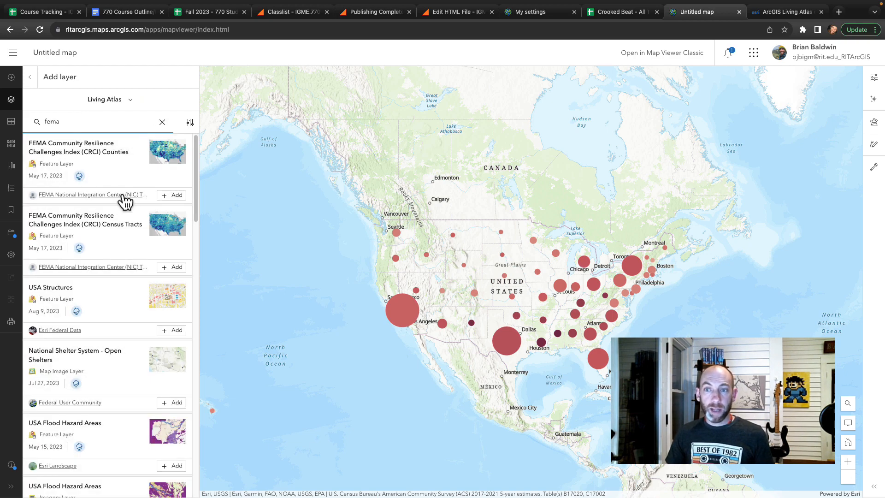
Add the USA Flood Hazard Areas feature layer by Esri Landscape to the map.
{"action": "scroll", "coordinate": [124, 201], "scroll_direction": "down", "scroll_amount": 1}
{"action": "scroll", "coordinate": [130, 253], "scroll_direction": "down", "scroll_amount": 5}
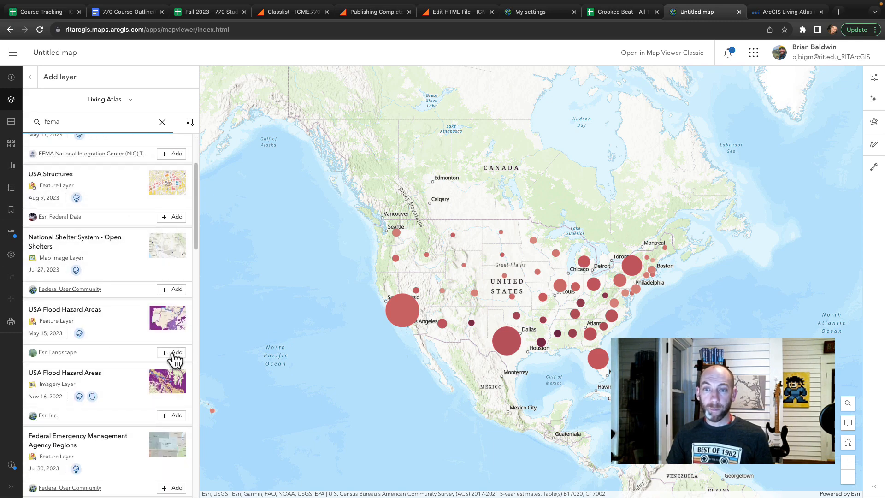
{"action": "scroll", "coordinate": [121, 364], "scroll_direction": "down", "scroll_amount": 1}
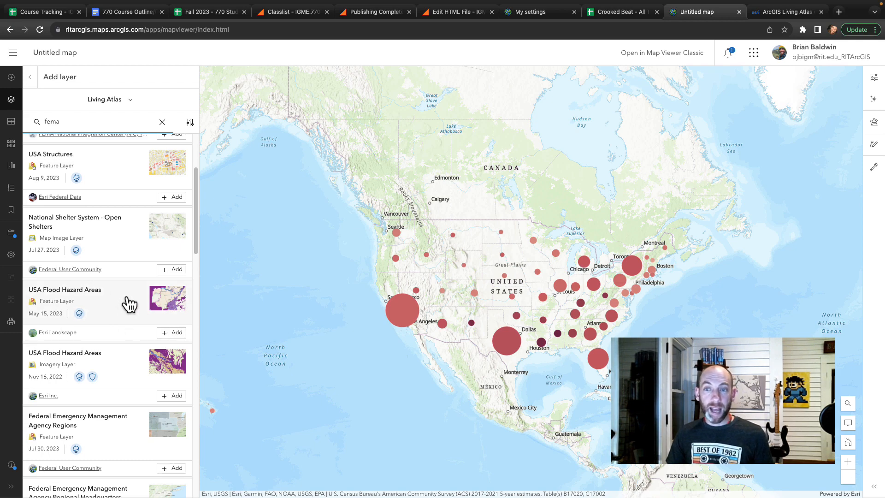
{"action": "left_click", "coordinate": [170, 335]}
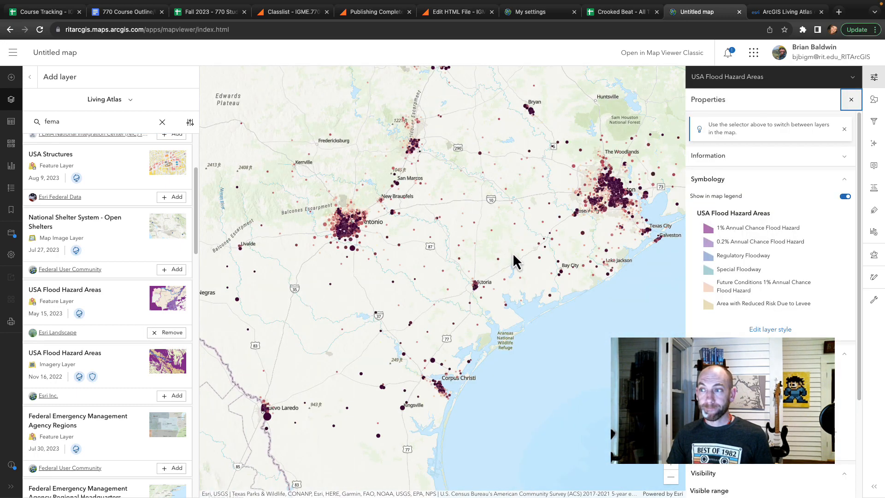
Examine the flood hazard areas and poverty centroids along the Gulf Coast, closing in on New Orleans.
{"action": "left_click_drag", "start_coordinate": [539, 246], "coordinate": [324, 302]}
{"action": "left_click_drag", "start_coordinate": [461, 246], "coordinate": [281, 284]}
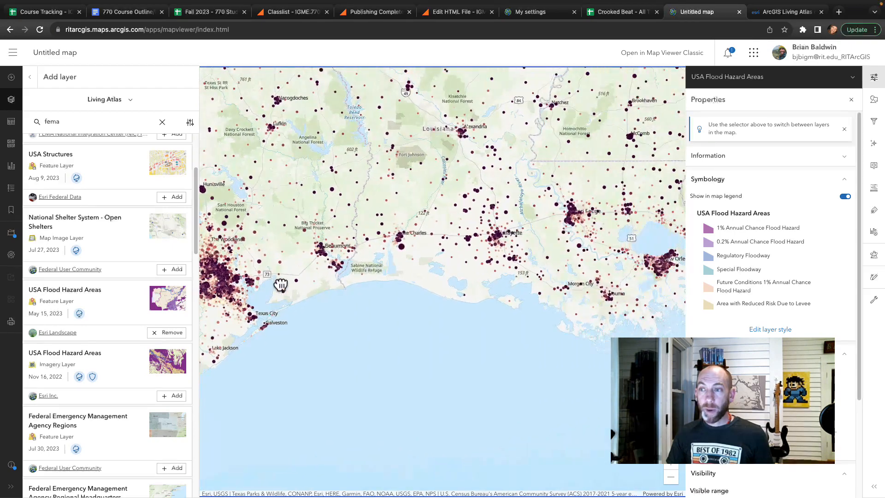
{"action": "left_click_drag", "start_coordinate": [455, 276], "coordinate": [285, 296]}
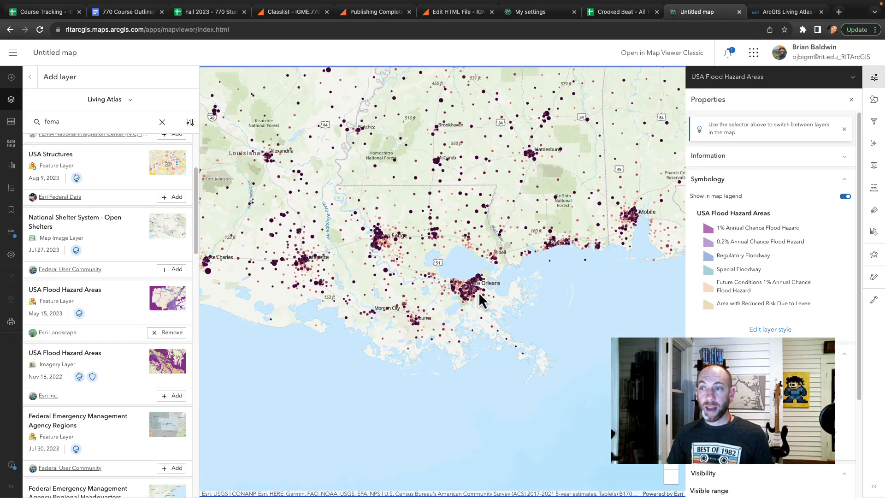
{"action": "scroll", "coordinate": [479, 292], "scroll_direction": "up", "scroll_amount": 3}
{"action": "scroll", "coordinate": [433, 267], "scroll_direction": "up", "scroll_amount": 2}
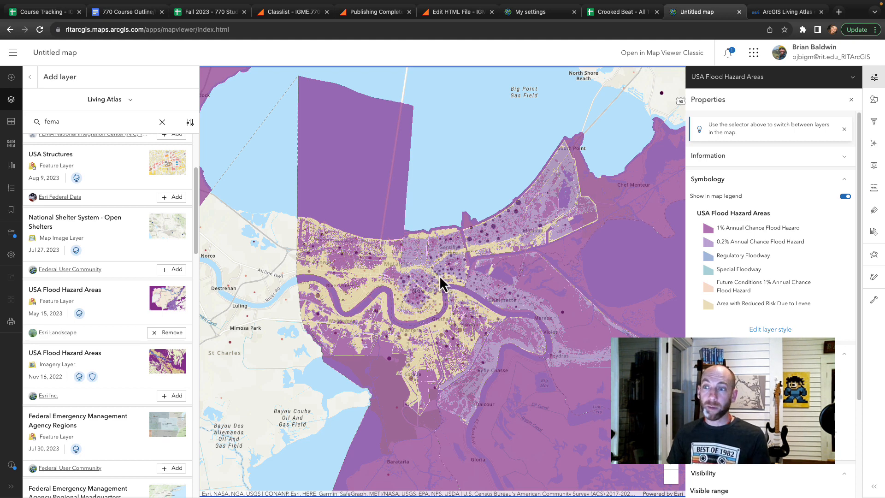
{"action": "scroll", "coordinate": [423, 278], "scroll_direction": "up", "scroll_amount": 1}
{"action": "scroll", "coordinate": [458, 277], "scroll_direction": "up", "scroll_amount": 1}
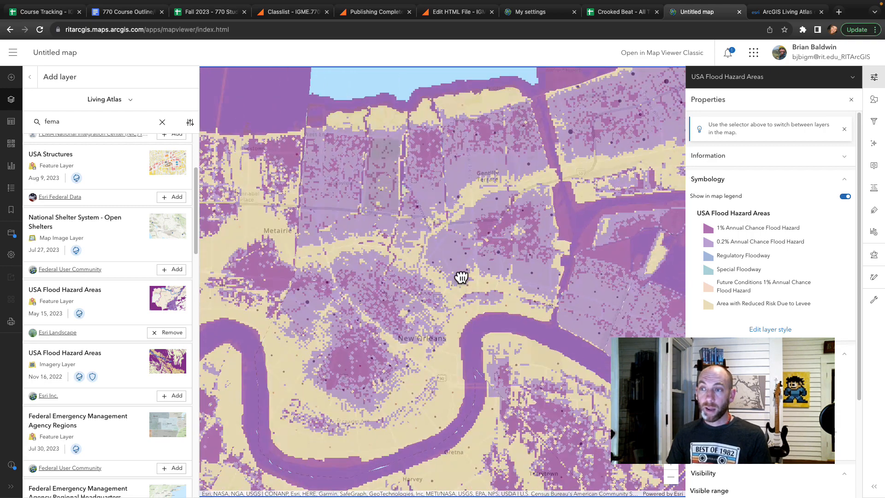
{"action": "left_click_drag", "start_coordinate": [428, 276], "coordinate": [450, 280]}
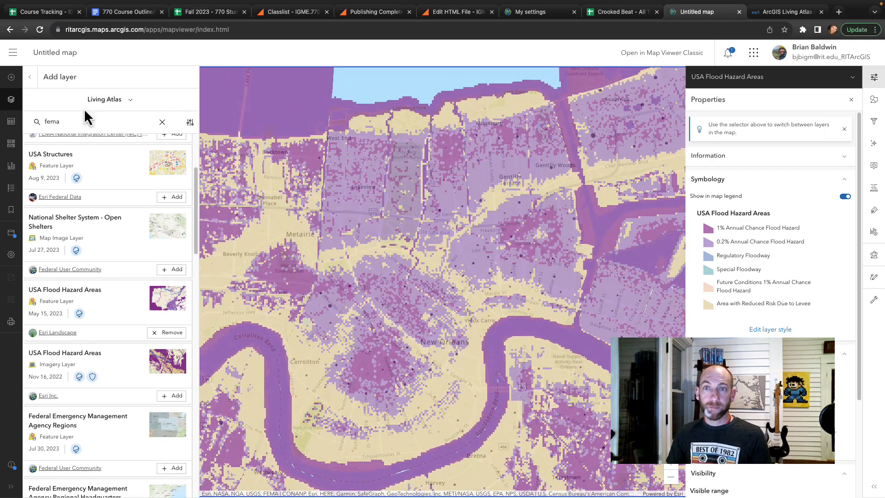
Leave the layer search and change the basemap to Dark Gray Canvas.
{"action": "left_click", "coordinate": [31, 79]}
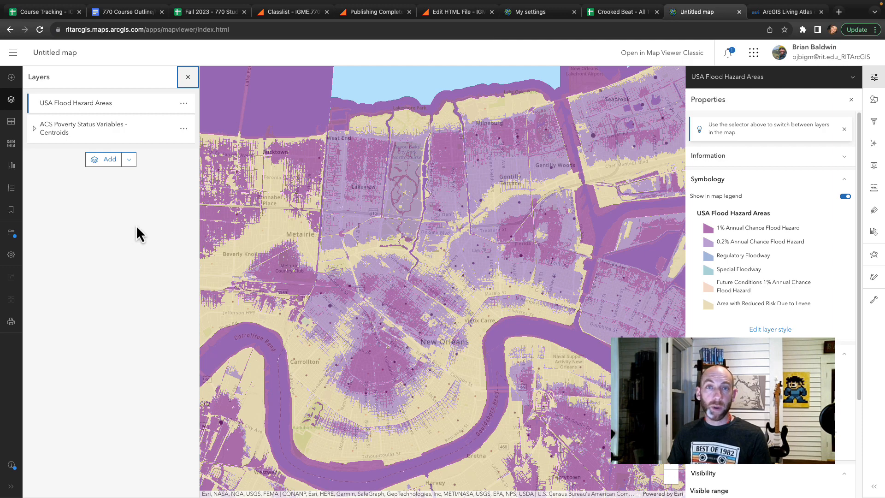
{"action": "left_click", "coordinate": [11, 144]}
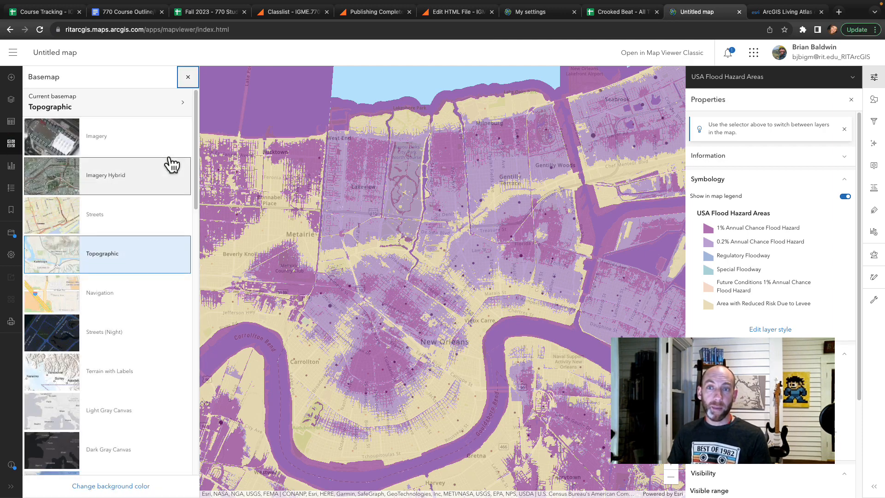
{"action": "scroll", "coordinate": [150, 180], "scroll_direction": "down", "scroll_amount": 3}
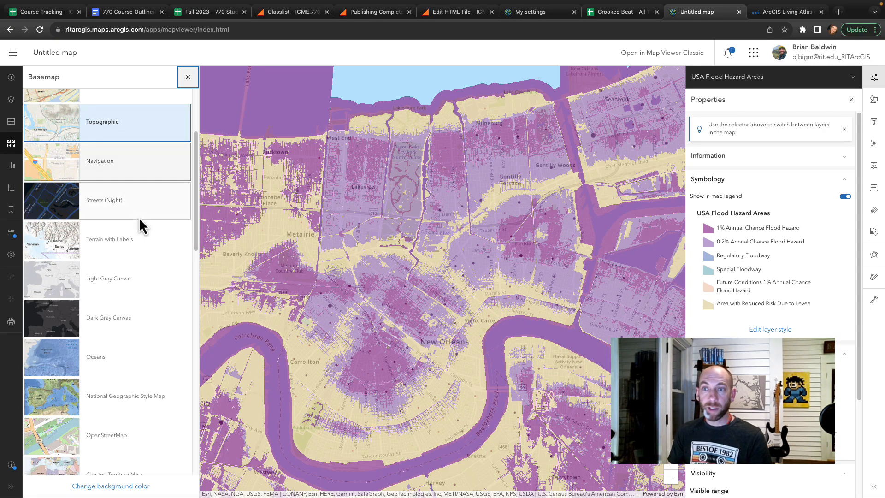
{"action": "scroll", "coordinate": [137, 219], "scroll_direction": "down", "scroll_amount": 2}
{"action": "left_click", "coordinate": [156, 247]}
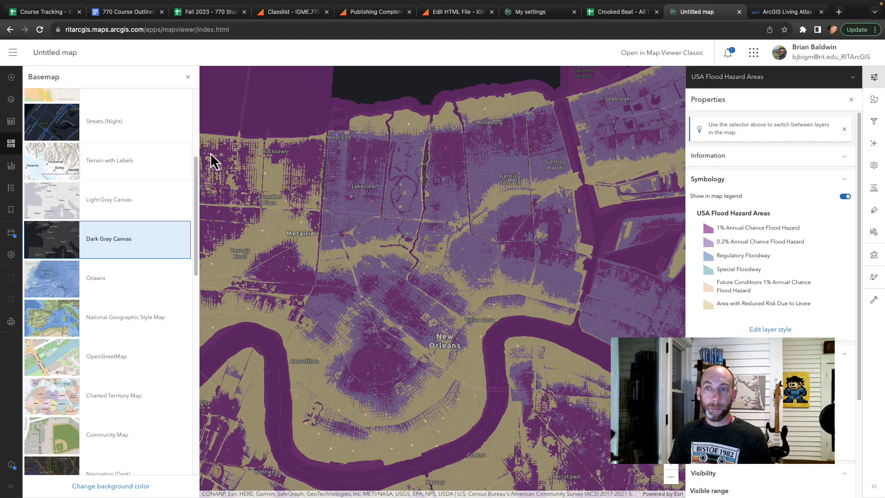
{"action": "left_click", "coordinate": [188, 77]}
{"action": "left_click_drag", "start_coordinate": [322, 210], "coordinate": [341, 222]}
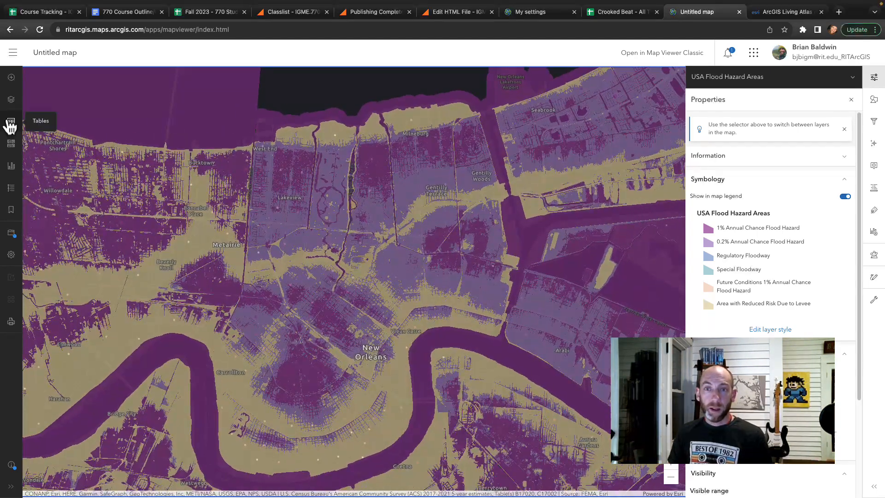
Move the ACS Poverty Status Variables - Centroids layer above USA Flood Hazard Areas and expand its sublayers.
{"action": "left_click", "coordinate": [11, 100]}
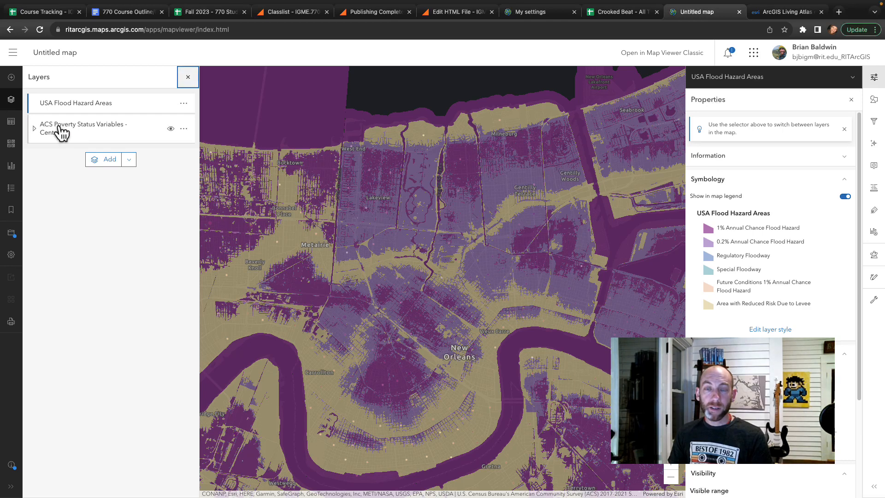
{"action": "left_click_drag", "start_coordinate": [60, 131], "coordinate": [60, 104]}
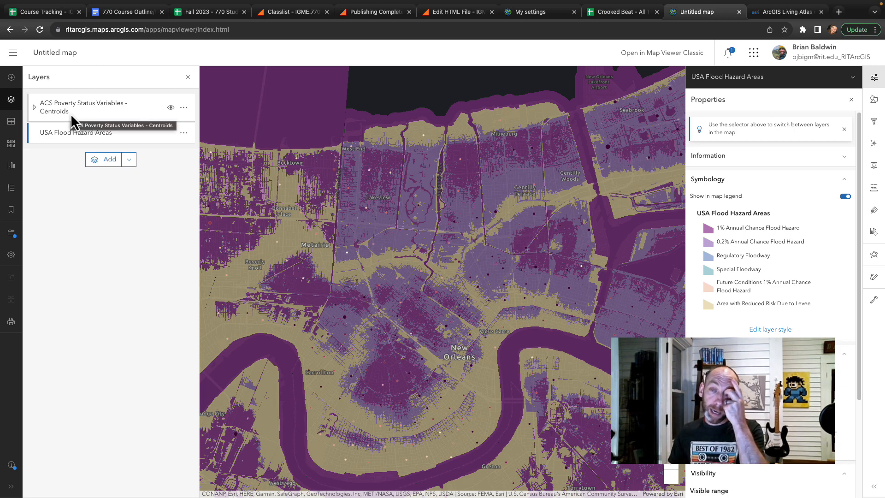
{"action": "left_click", "coordinate": [34, 107]}
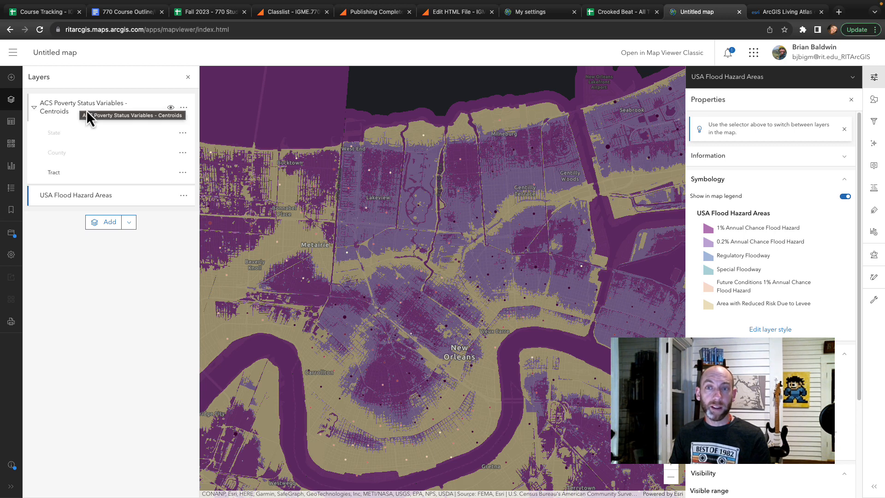
{"action": "left_click", "coordinate": [34, 108]}
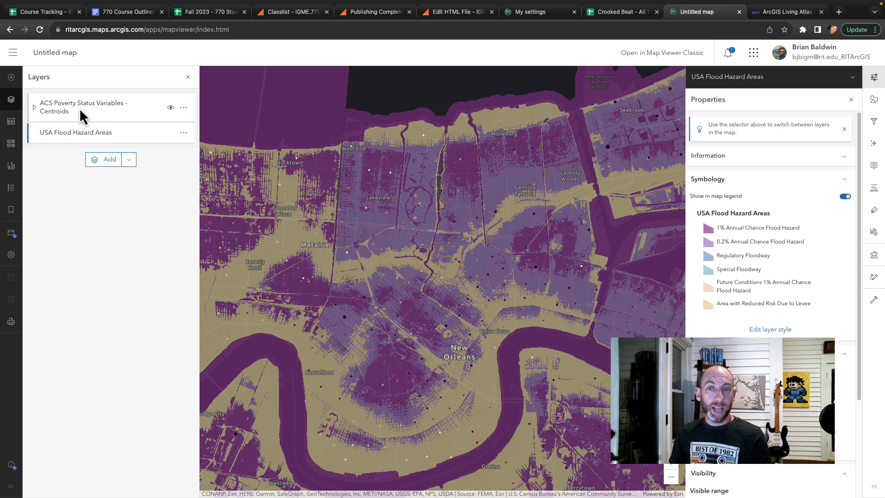
{"action": "left_click", "coordinate": [34, 108]}
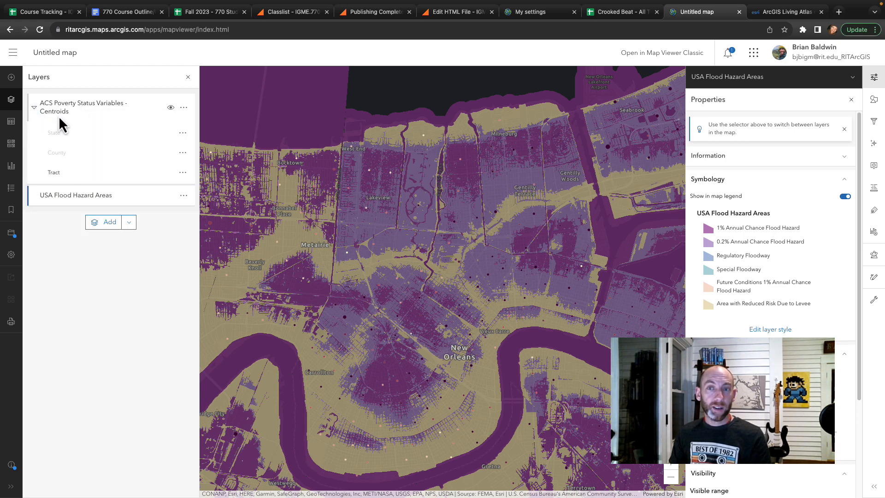
Style the Tract sublayer by percent of population below poverty level only, removing the population count attribute and choosing Counts and Amounts (size).
{"action": "left_click", "coordinate": [92, 176]}
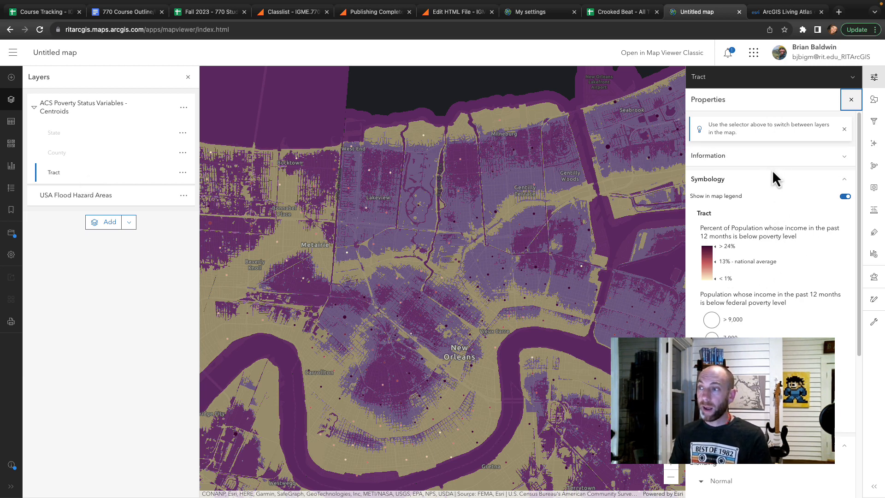
{"action": "left_click", "coordinate": [874, 102]}
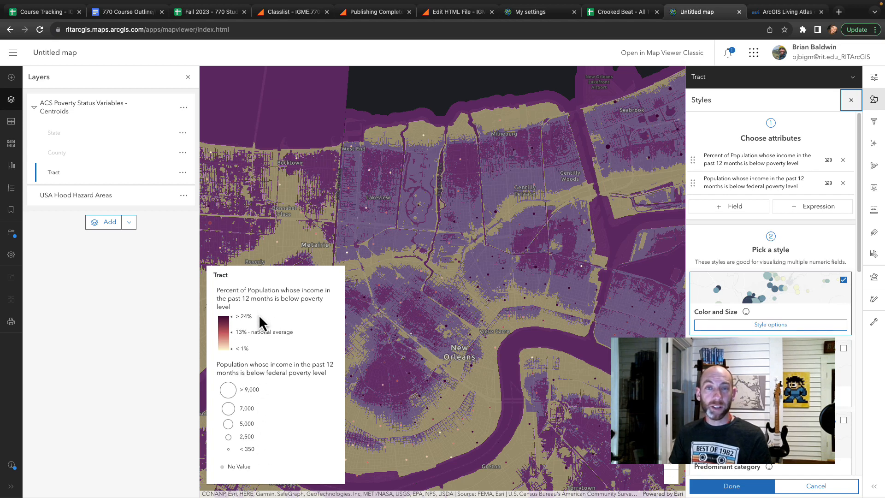
{"action": "left_click", "coordinate": [843, 183]}
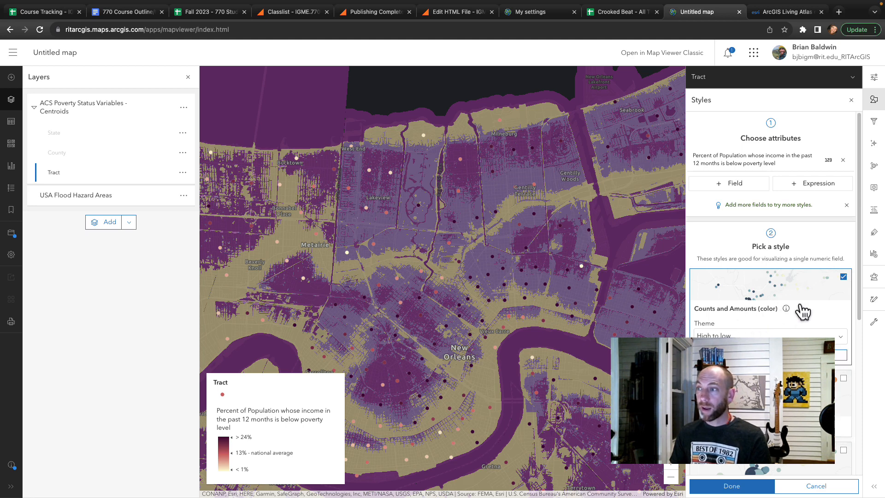
{"action": "scroll", "coordinate": [795, 282], "scroll_direction": "down", "scroll_amount": 1}
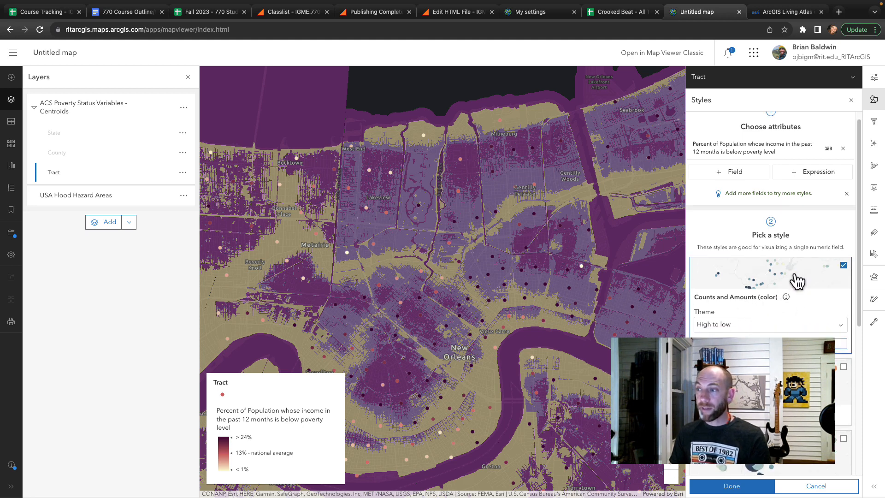
{"action": "scroll", "coordinate": [796, 283], "scroll_direction": "down", "scroll_amount": 1}
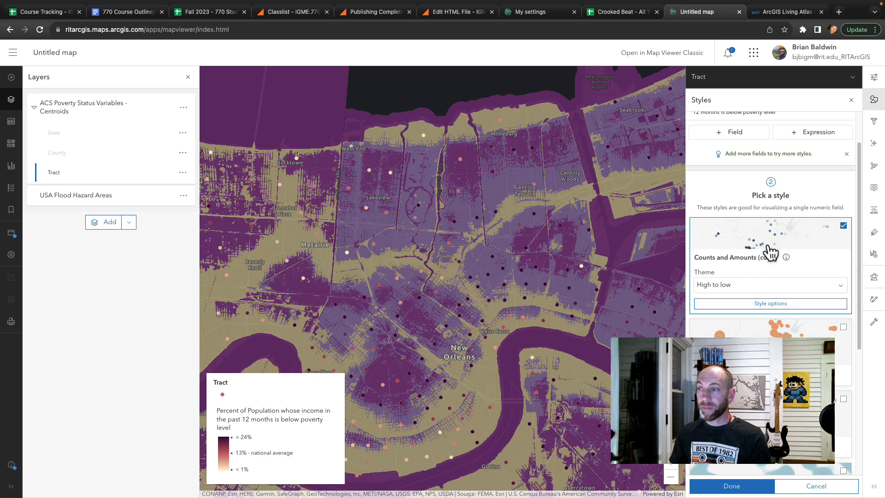
{"action": "scroll", "coordinate": [758, 253], "scroll_direction": "down", "scroll_amount": 1}
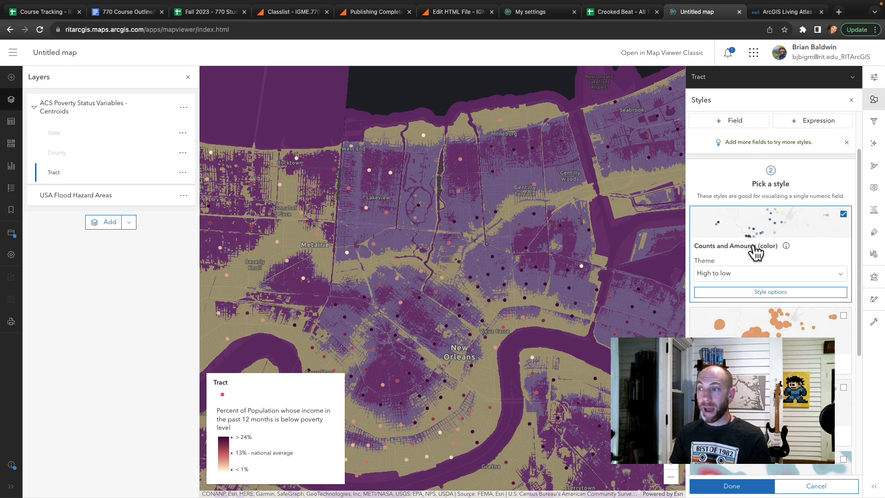
{"action": "left_click", "coordinate": [762, 308]}
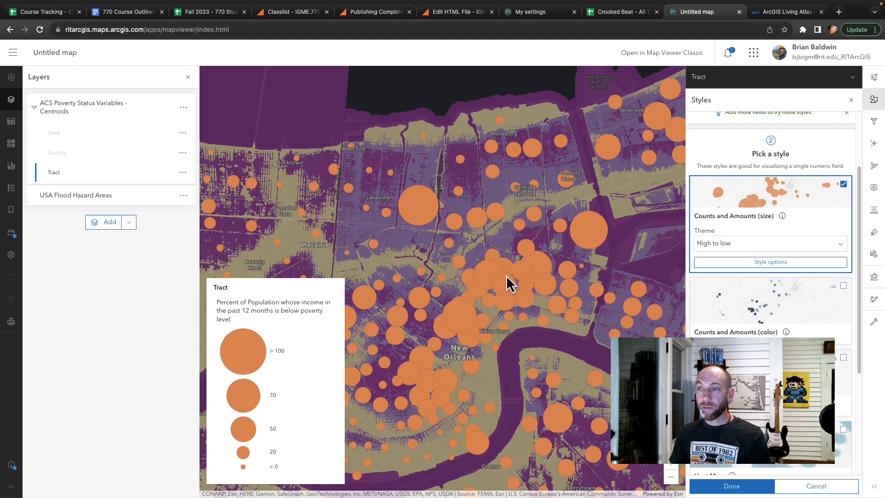
Remove the fill from the Tract circle symbols and set their outline color to white (ffffff).
{"action": "left_click", "coordinate": [770, 263]}
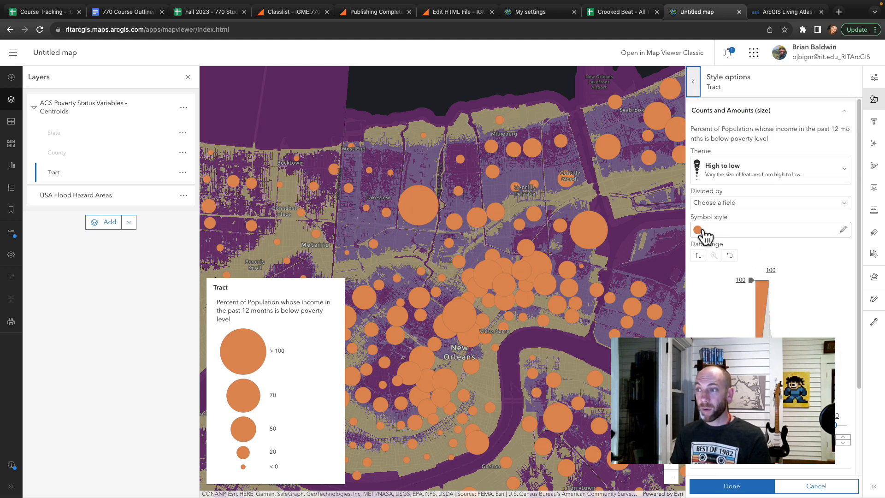
{"action": "left_click", "coordinate": [702, 232]}
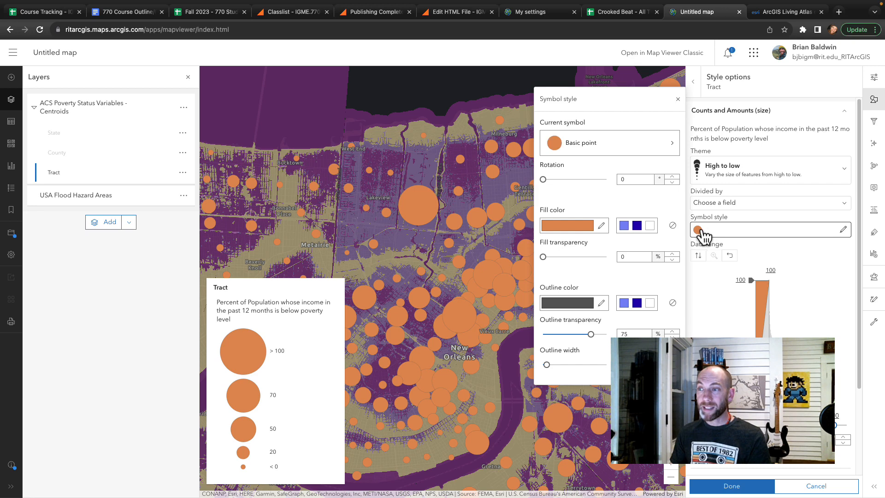
{"action": "left_click", "coordinate": [672, 224]}
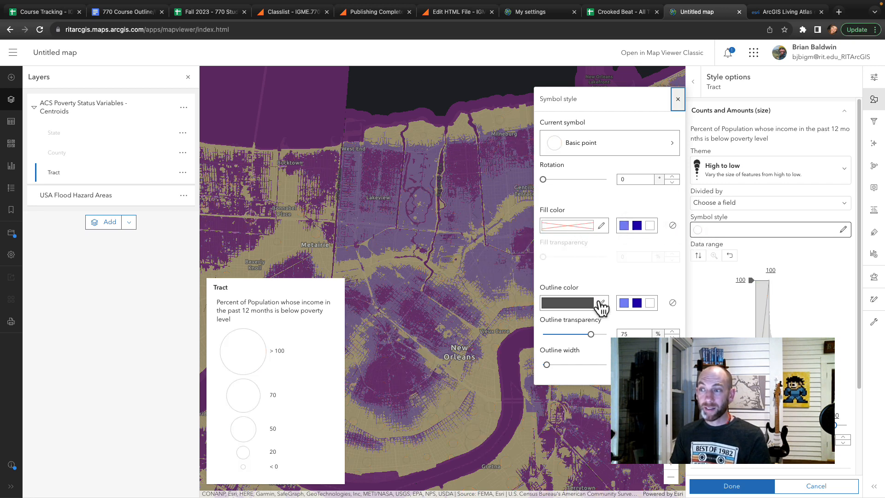
{"action": "left_click", "coordinate": [602, 303]}
{"action": "left_click", "coordinate": [561, 143]}
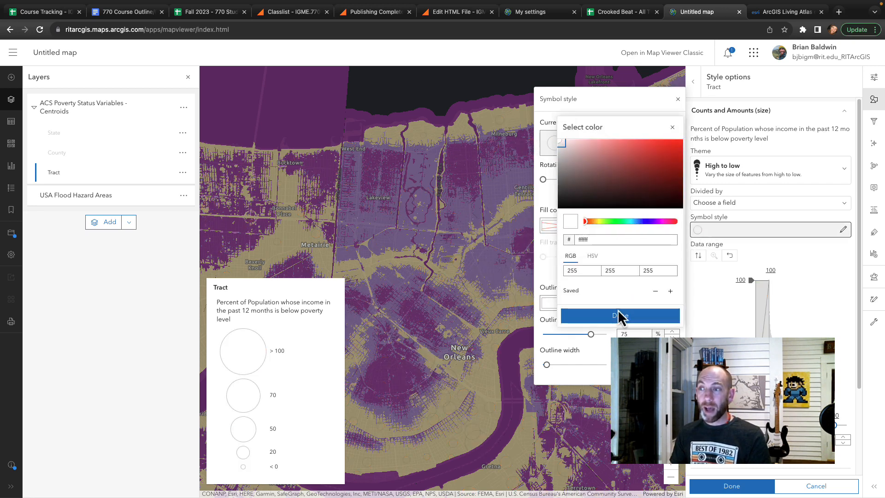
{"action": "left_click", "coordinate": [620, 316]}
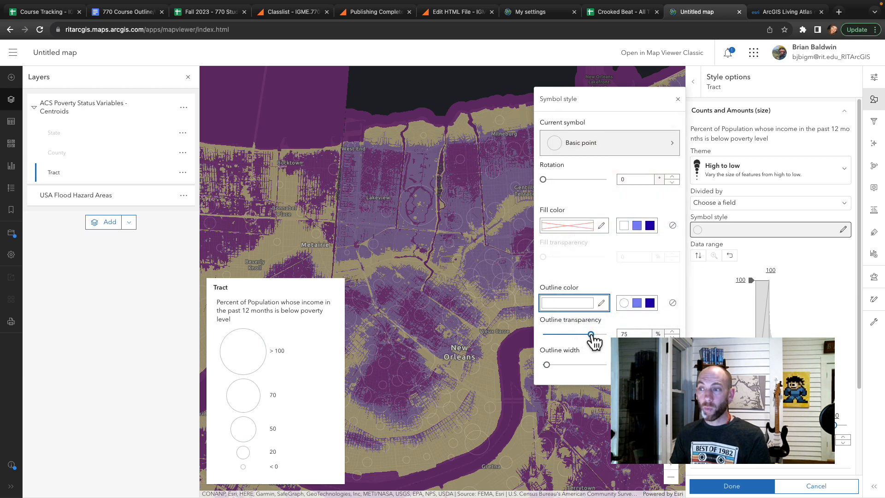
Set the Tract symbols' outline transparency to 21% and make the outline slightly thicker.
{"action": "left_click_drag", "start_coordinate": [590, 333], "coordinate": [556, 334]}
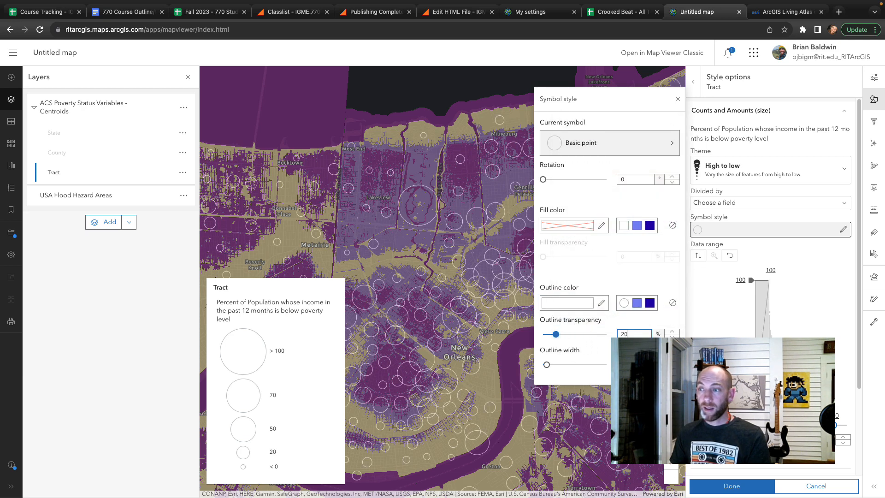
{"action": "left_click_drag", "start_coordinate": [549, 365], "coordinate": [553, 364]}
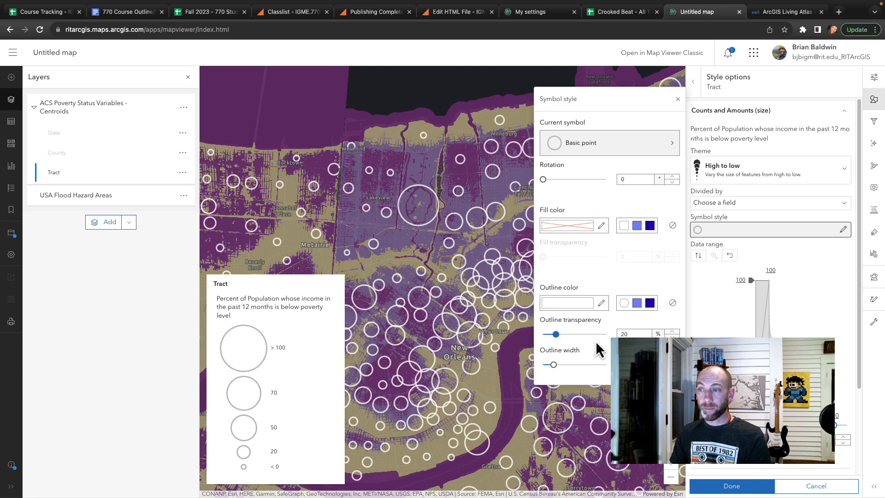
{"action": "left_click_drag", "start_coordinate": [555, 334], "coordinate": [557, 333]}
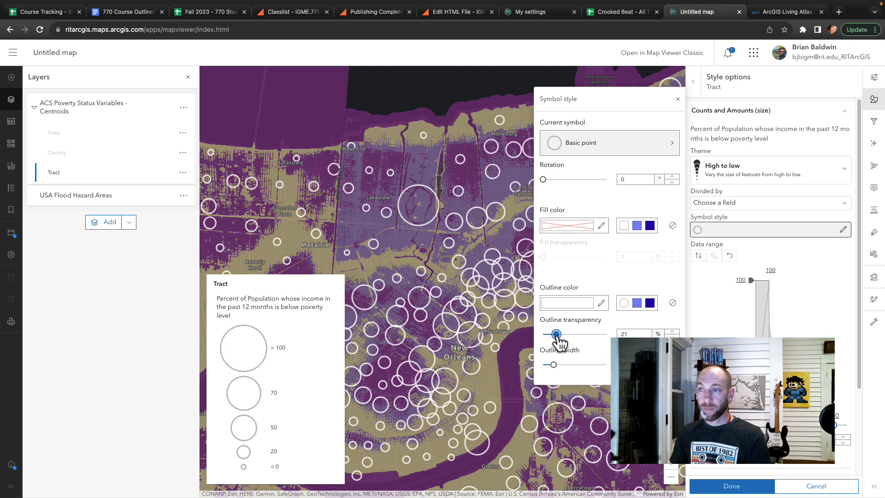
{"action": "left_click", "coordinate": [677, 99]}
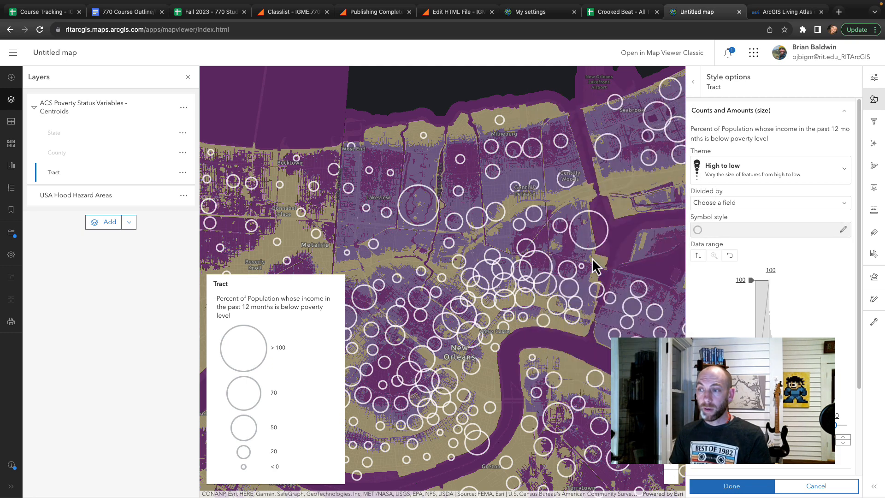
{"action": "left_click_drag", "start_coordinate": [592, 258], "coordinate": [597, 238]}
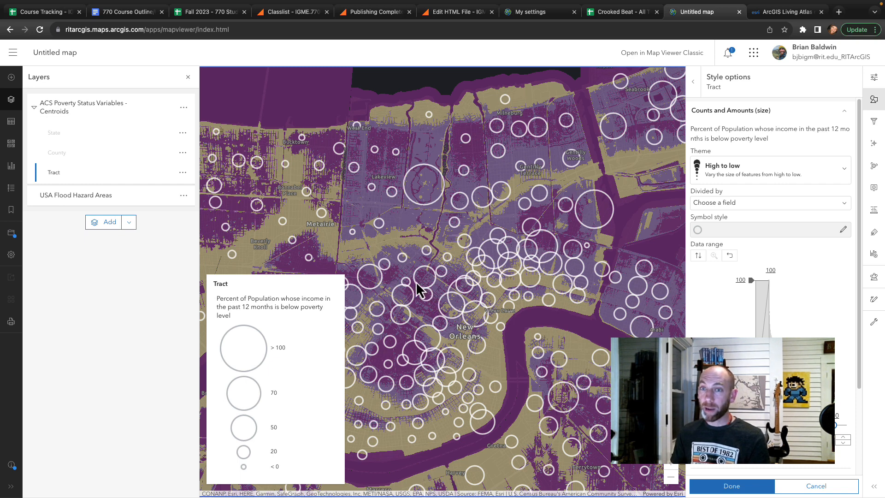
Start a filter on the USA Flood Hazard Areas layer with a new expression and review the fields available for it.
{"action": "left_click", "coordinate": [35, 108]}
{"action": "left_click", "coordinate": [104, 133]}
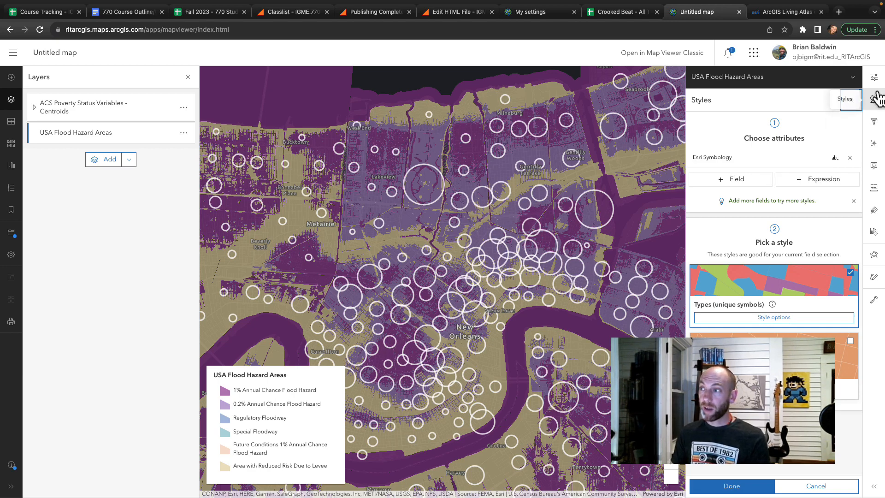
{"action": "left_click", "coordinate": [875, 123]}
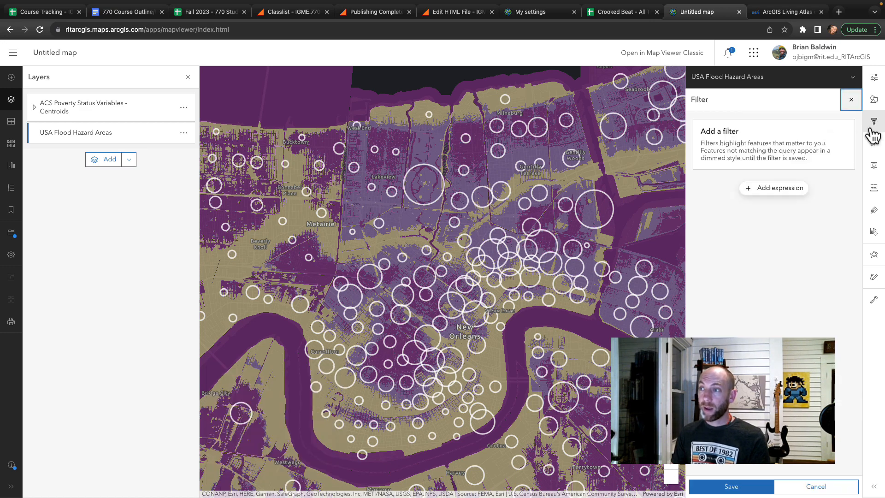
{"action": "left_click", "coordinate": [768, 193]}
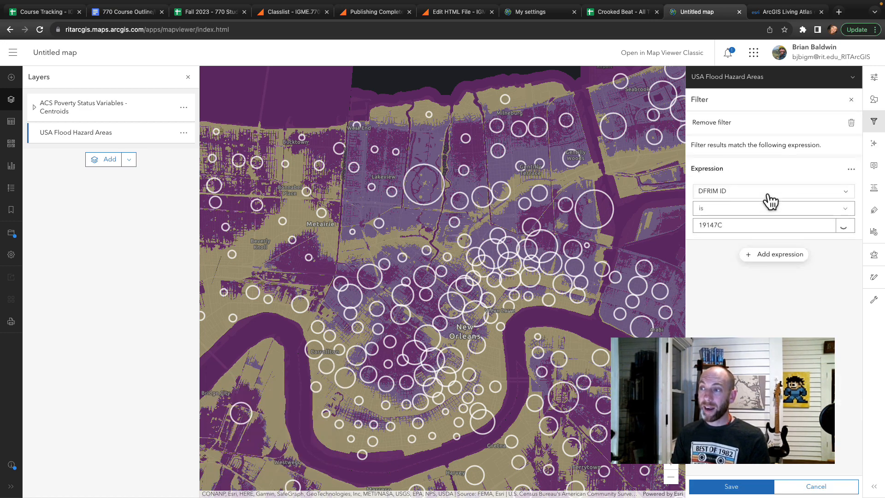
{"action": "left_click", "coordinate": [847, 193]}
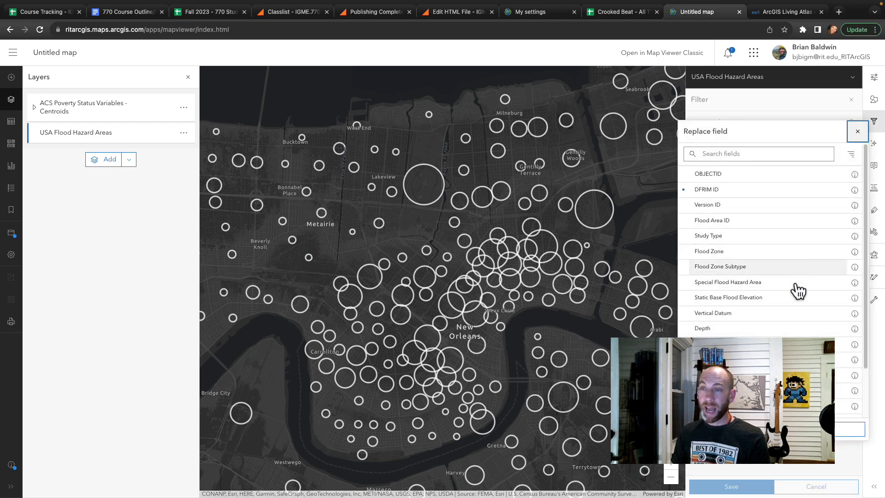
{"action": "left_click", "coordinate": [857, 132]}
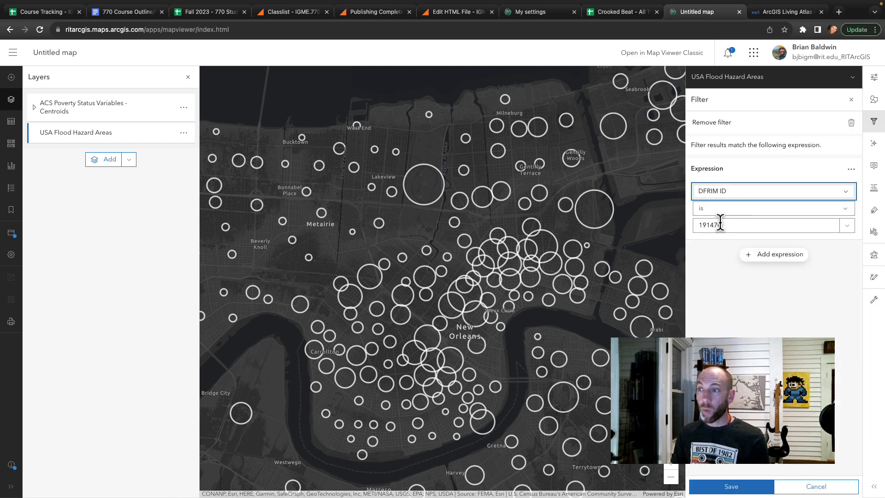
Open the attribute table of USA Flood Hazard Areas and examine its Flood Zone and Flood Zone Subtype columns.
{"action": "left_click", "coordinate": [184, 133]}
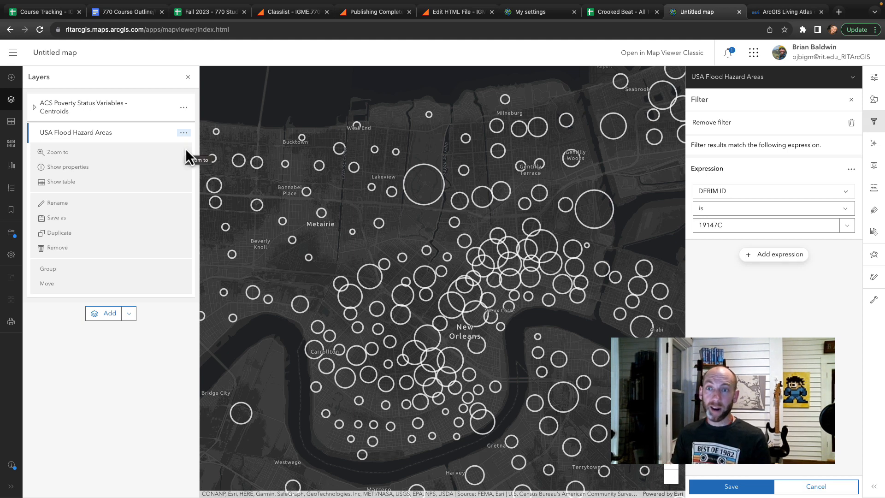
{"action": "left_click", "coordinate": [66, 182]}
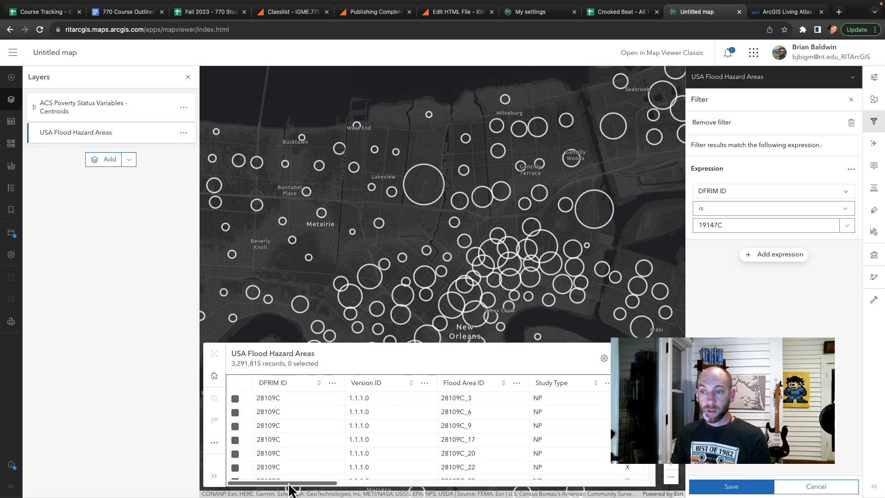
{"action": "scroll", "coordinate": [297, 484], "scroll_direction": "right", "scroll_amount": 3}
{"action": "left_click_drag", "start_coordinate": [298, 485], "coordinate": [385, 485]}
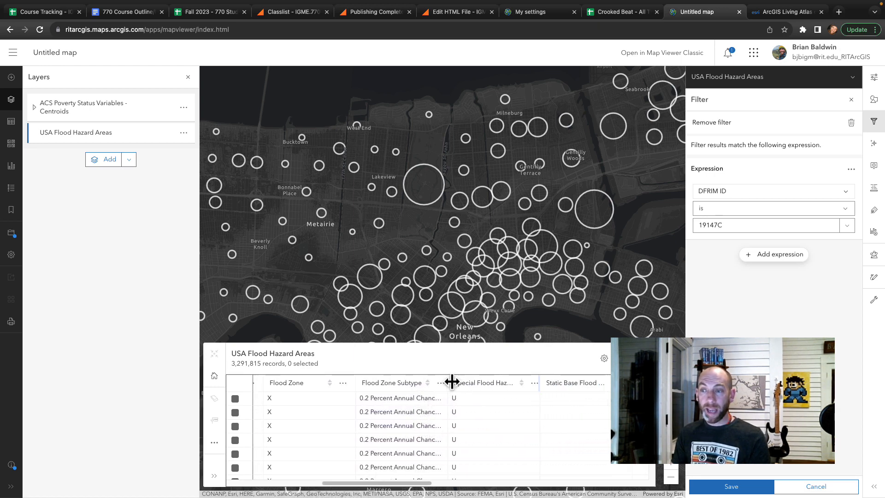
Widen the Flood Zone Subtype column to read its full values, and close the attribute table.
{"action": "left_click_drag", "start_coordinate": [449, 382], "coordinate": [487, 382]}
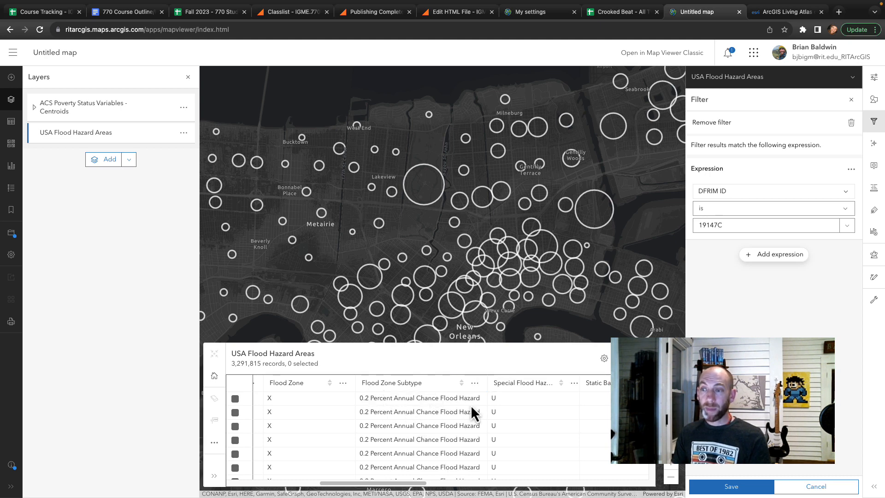
{"action": "scroll", "coordinate": [444, 434], "scroll_direction": "down", "scroll_amount": 1}
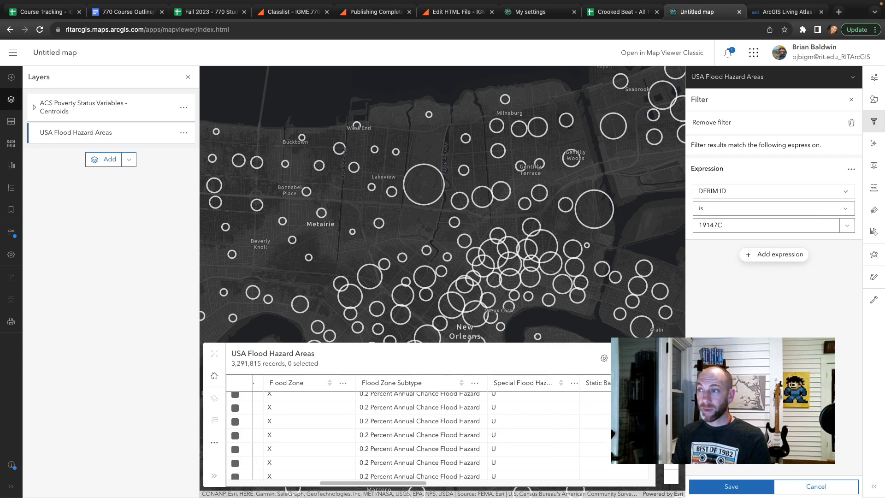
{"action": "left_click", "coordinate": [644, 358]}
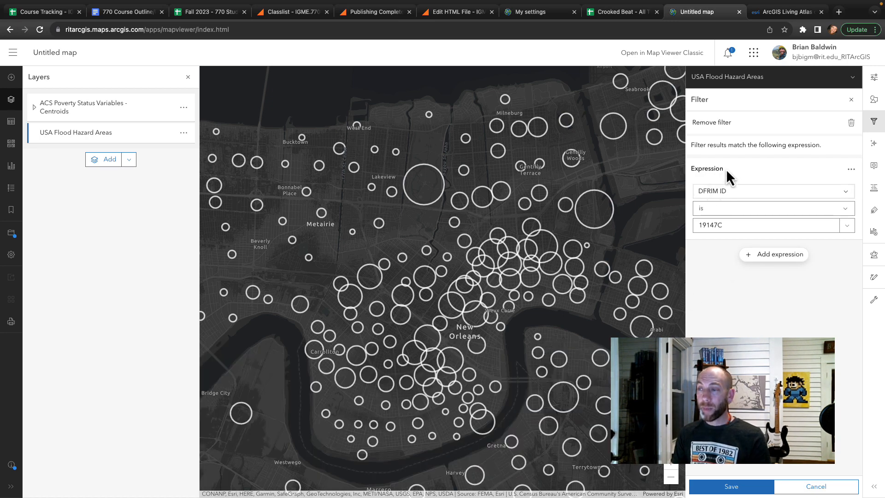
Set the flood layer's filter to Flood Zone Subtype is 0.2 Percent Annual Chance Flood Hazard and save it.
{"action": "left_click", "coordinate": [844, 192]}
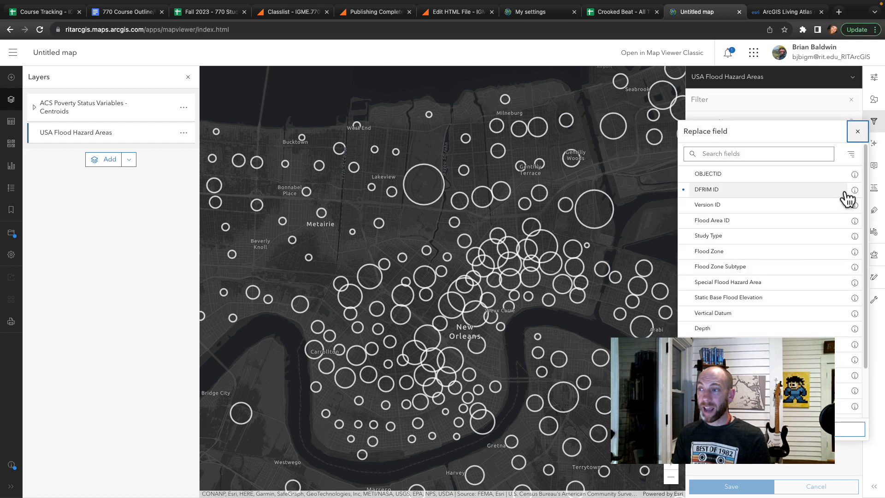
{"action": "left_click", "coordinate": [778, 268]}
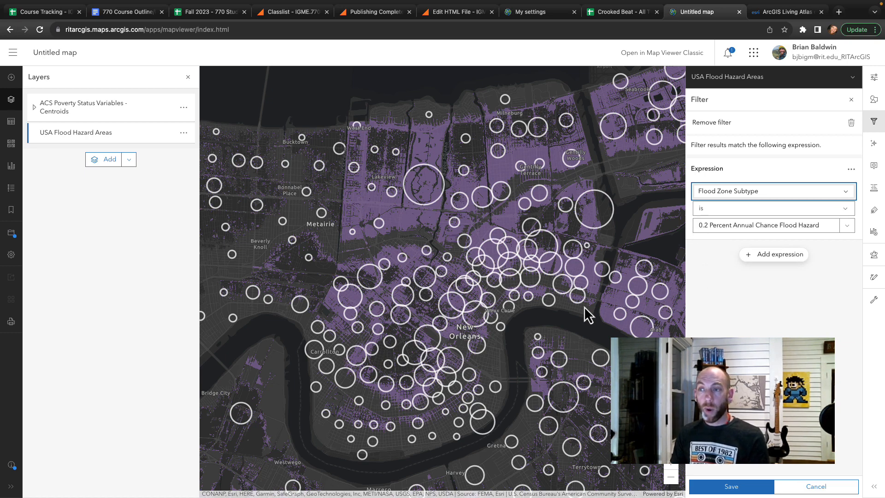
{"action": "left_click_drag", "start_coordinate": [435, 230], "coordinate": [401, 240]}
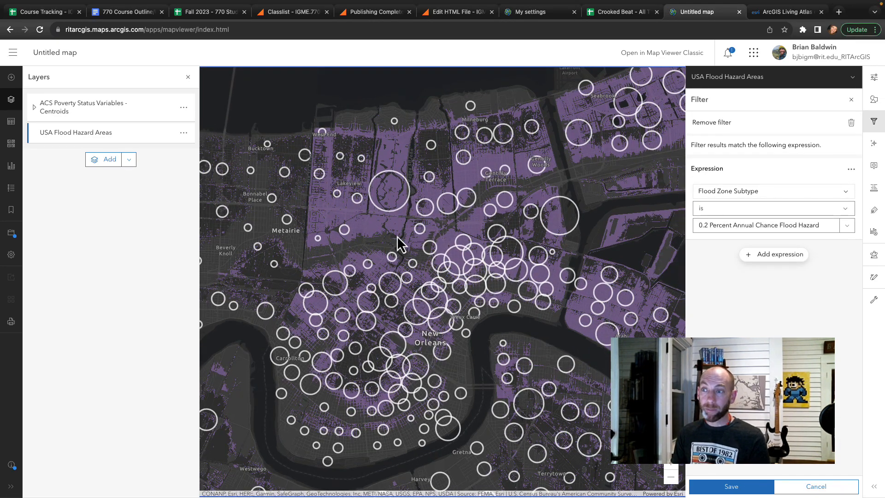
{"action": "left_click", "coordinate": [754, 486]}
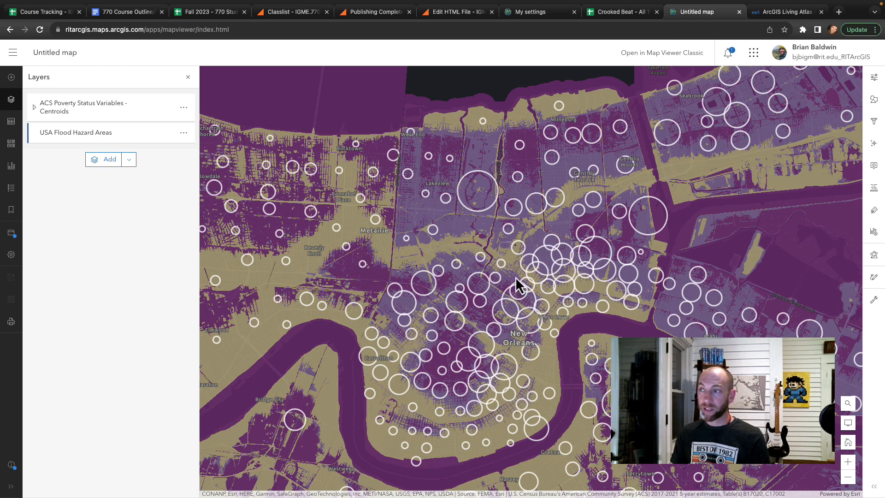
Change the fill color of the 0.2% Annual Chance Flood Hazard class to medium blue and finish the layer styling.
{"action": "left_click", "coordinate": [874, 99]}
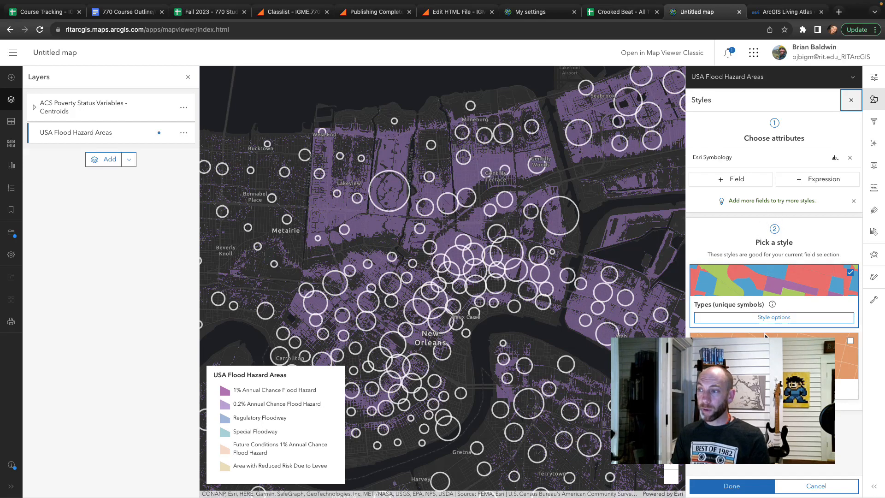
{"action": "left_click", "coordinate": [757, 318]}
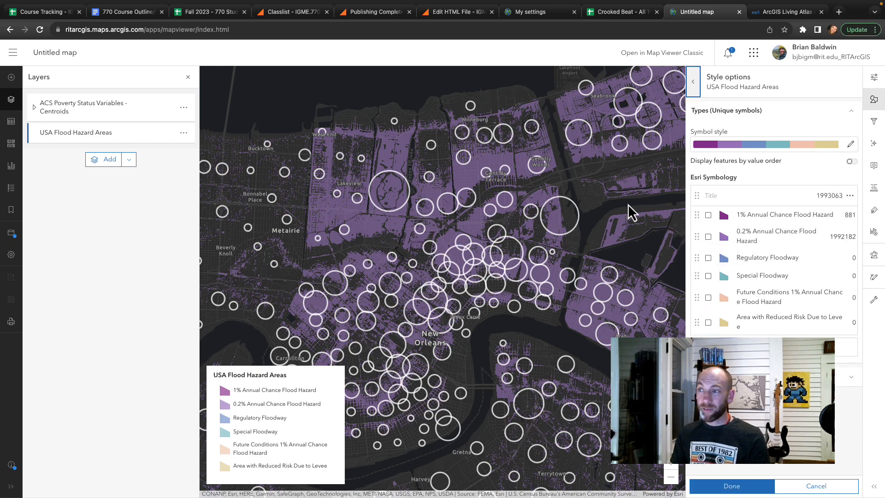
{"action": "left_click", "coordinate": [723, 236]}
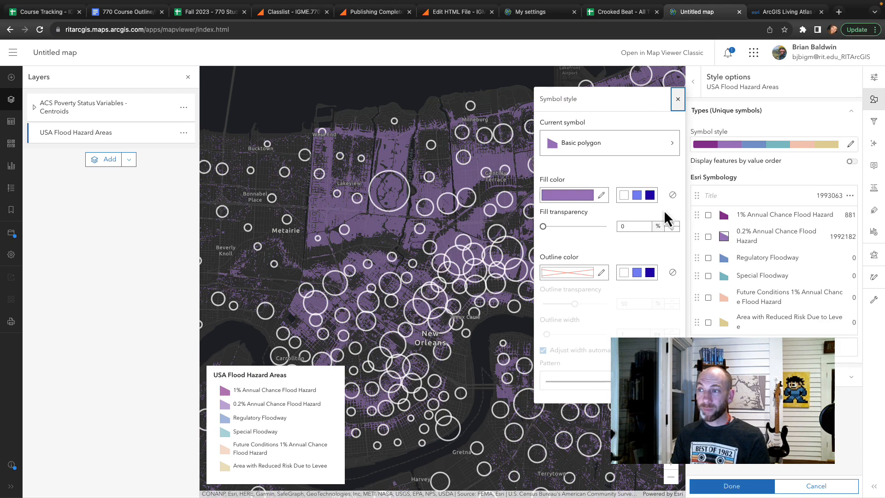
{"action": "left_click", "coordinate": [639, 196]}
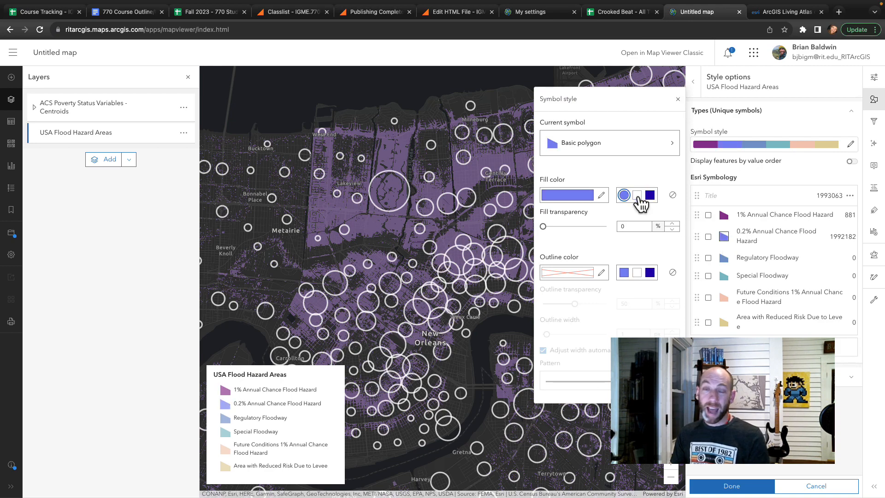
{"action": "left_click", "coordinate": [678, 99]}
{"action": "left_click", "coordinate": [732, 488]}
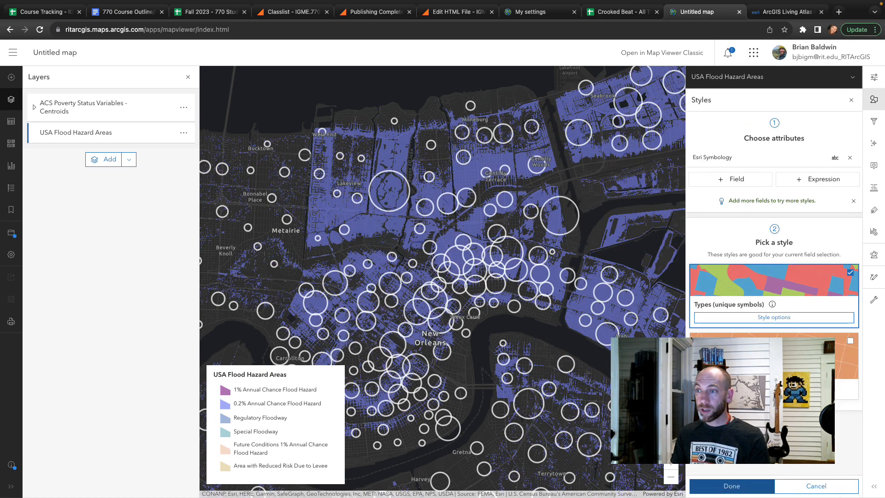
{"action": "left_click_drag", "start_coordinate": [547, 345], "coordinate": [484, 340]}
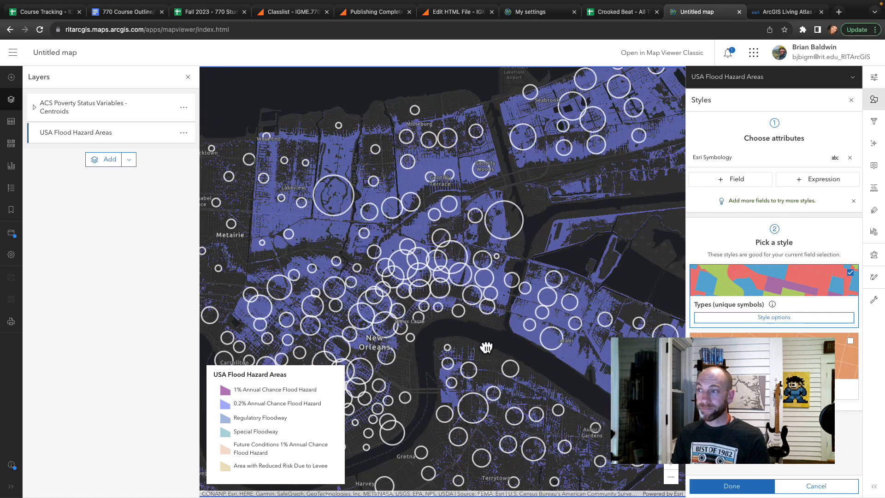
{"action": "left_click", "coordinate": [851, 100]}
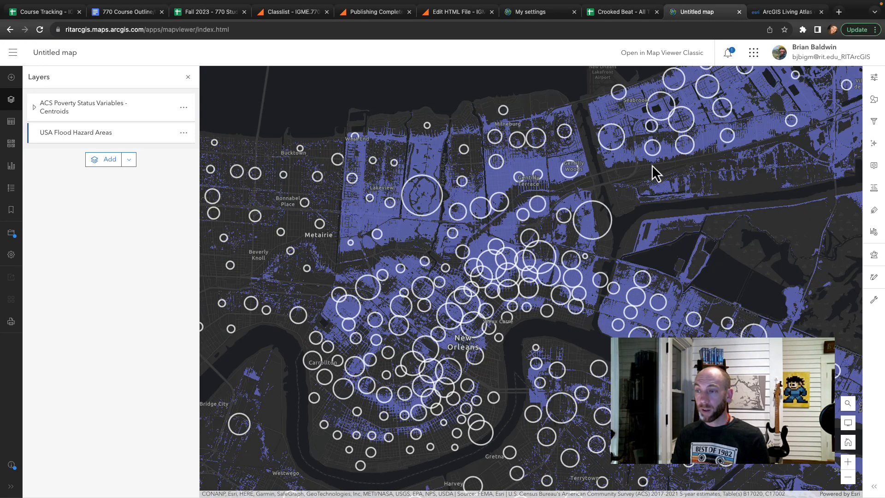
{"action": "left_click_drag", "start_coordinate": [717, 216], "coordinate": [663, 224]}
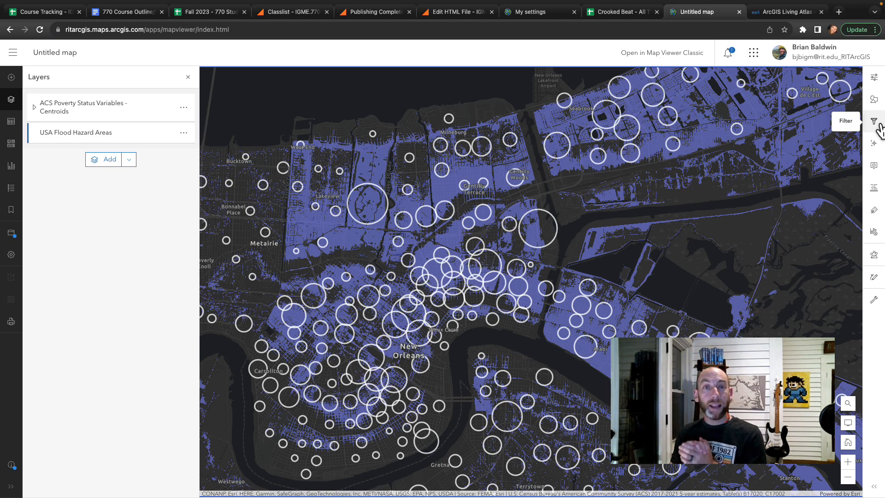
Save the web map with the title New Orleans Poverty and Flooding.
{"action": "left_click", "coordinate": [12, 233]}
{"action": "left_click", "coordinate": [69, 236]}
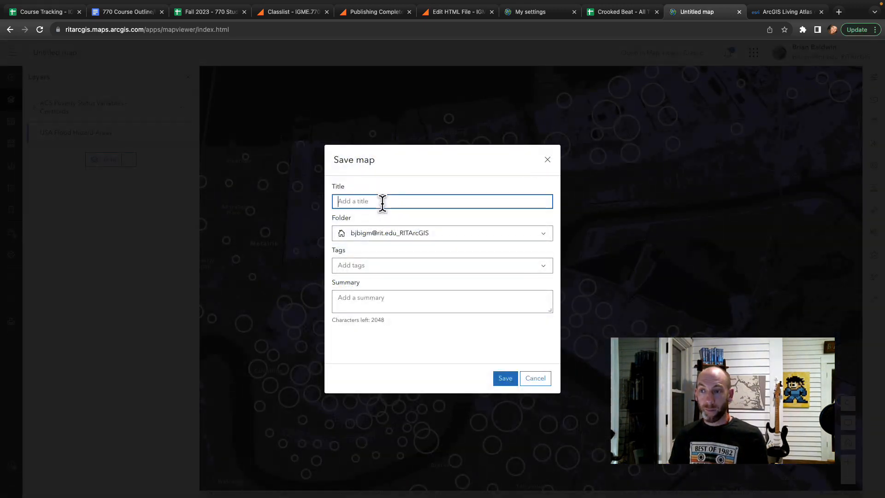
{"action": "type", "text": "New Orle"}
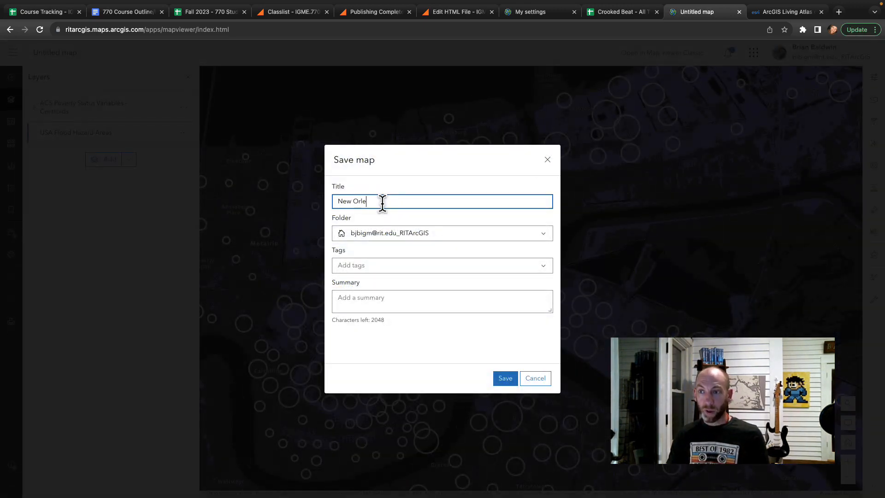
{"action": "type", "text": "ans Povert"}
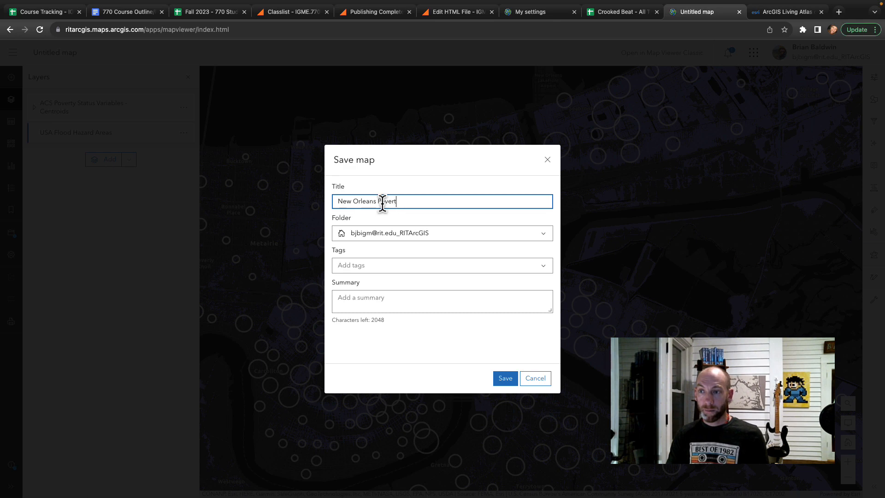
{"action": "type", "text": "y and Fl"}
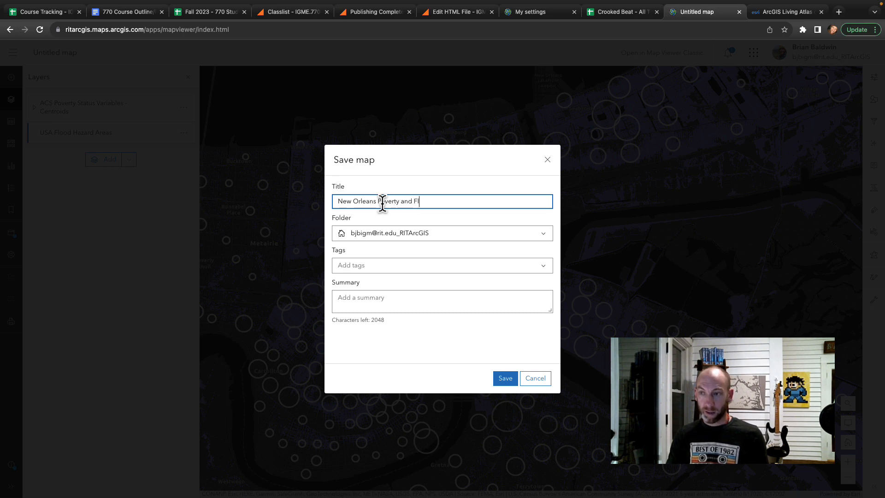
{"action": "type", "text": "ooding"}
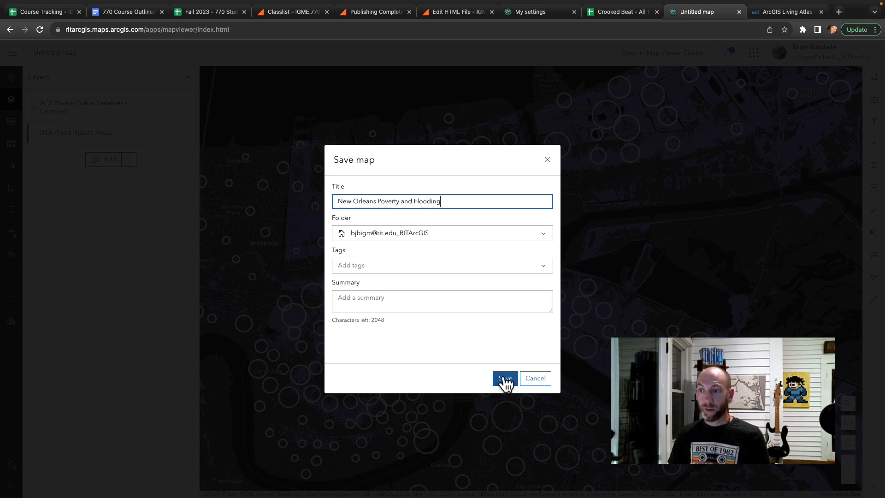
{"action": "left_click", "coordinate": [505, 379]}
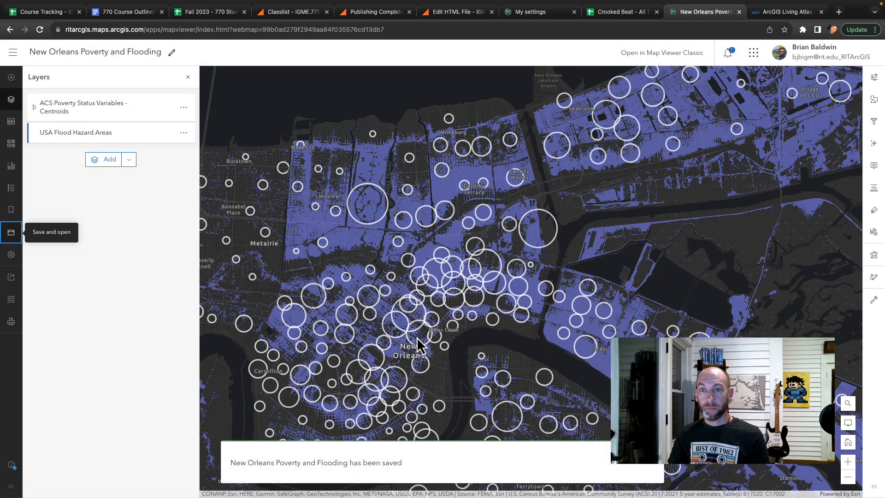
{"action": "left_click", "coordinate": [13, 235]}
{"action": "left_click", "coordinate": [12, 235]}
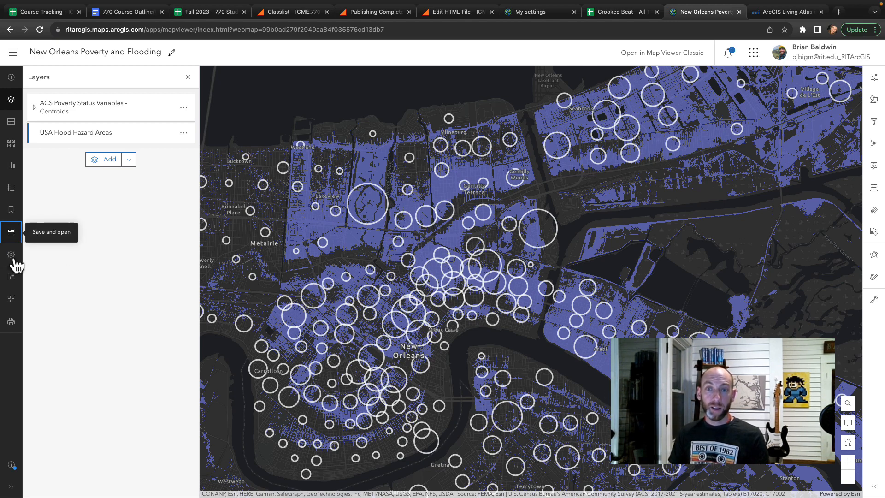
Try the Everyone (public) sharing level for the saved map and cancel the sharing change.
{"action": "left_click", "coordinate": [14, 286]}
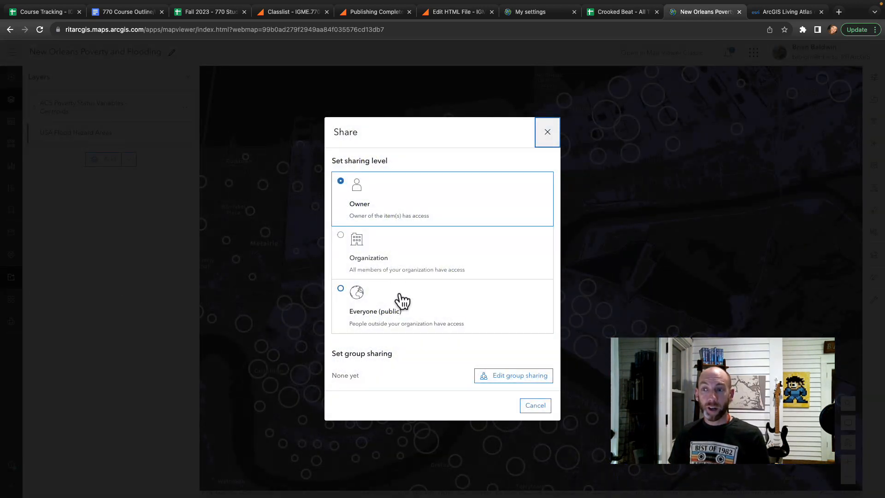
{"action": "left_click", "coordinate": [340, 290]}
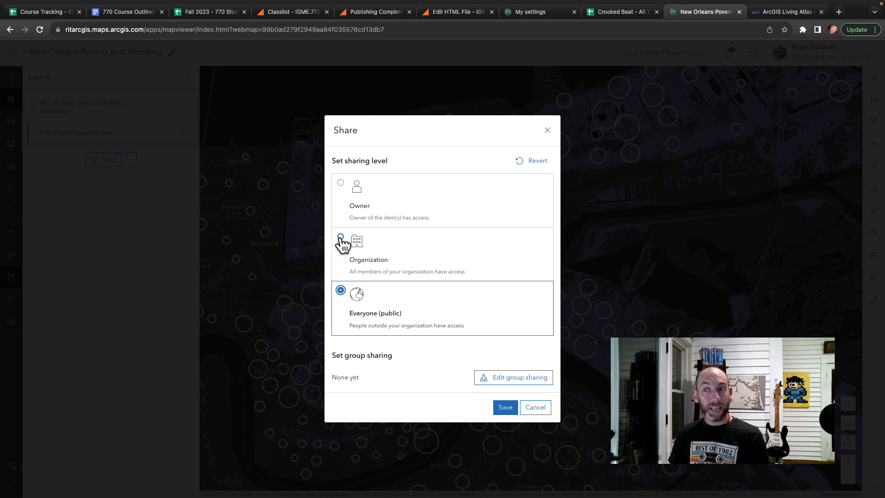
{"action": "left_click", "coordinate": [535, 407]}
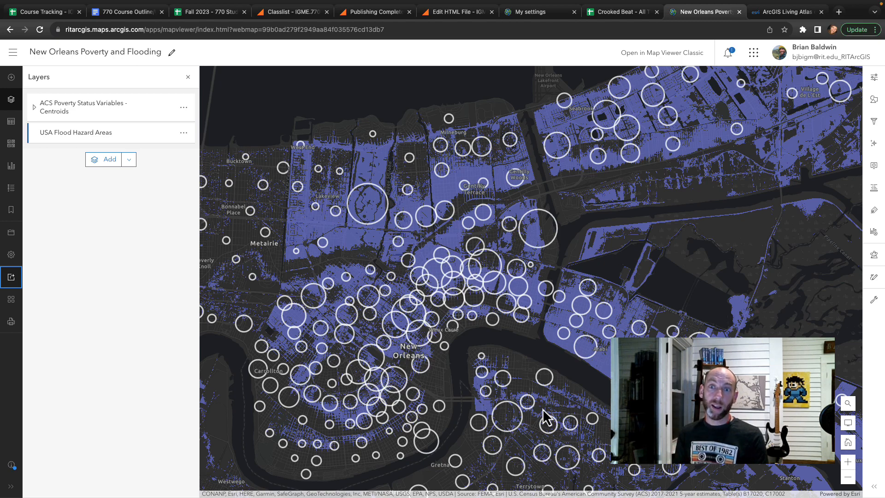
Browse for further layers to add to the map, with Living Atlas as the source.
{"action": "left_click", "coordinate": [128, 160]}
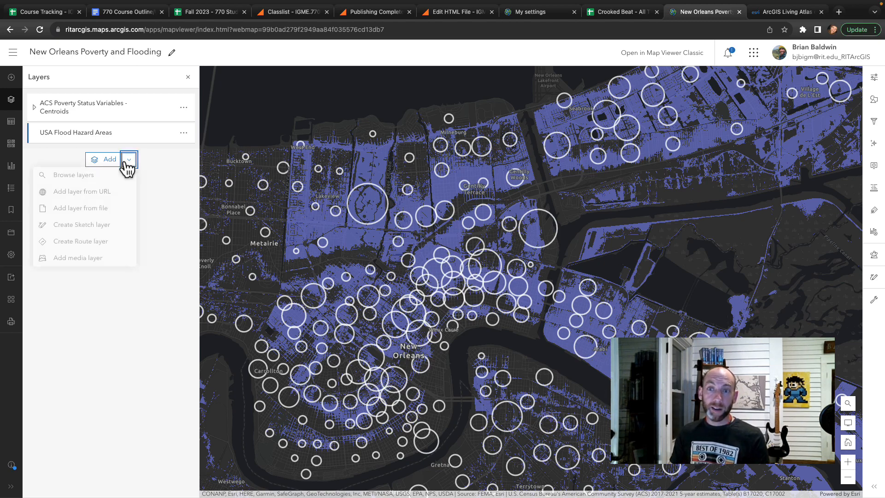
{"action": "left_click", "coordinate": [111, 172]}
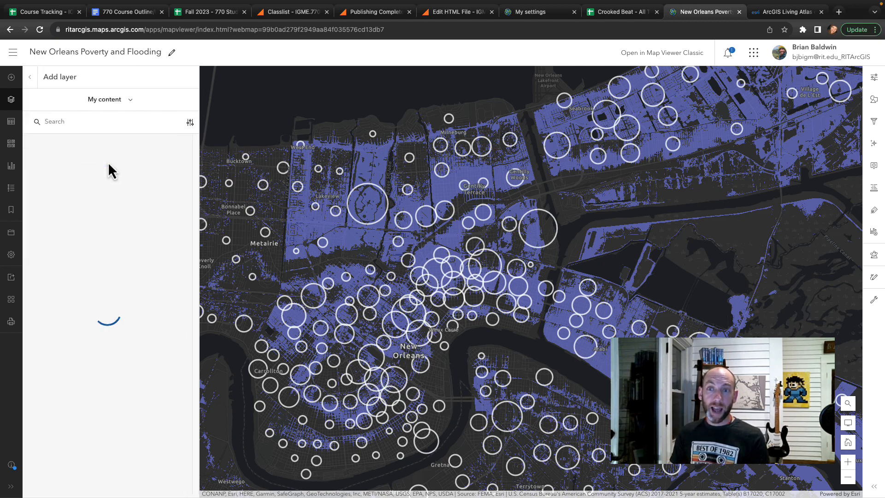
{"action": "left_click", "coordinate": [121, 102]}
{"action": "left_click", "coordinate": [131, 187]}
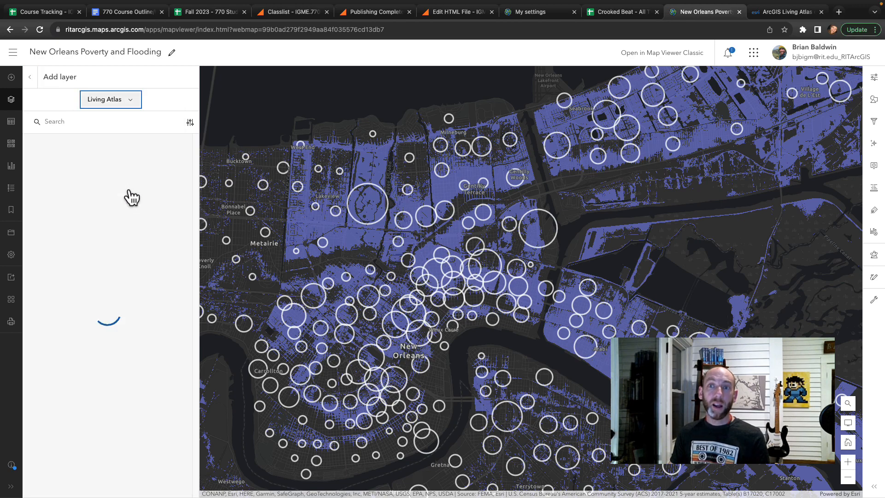